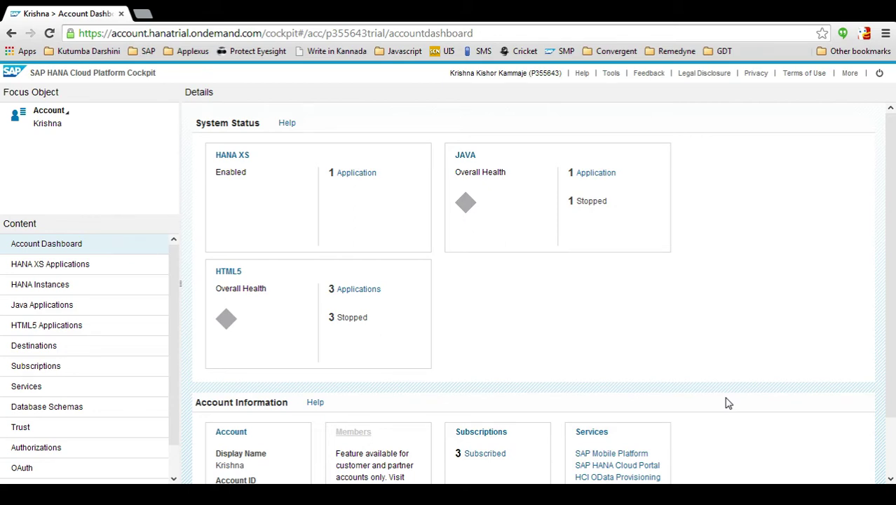
Review the rde and rdetesting applications offered for a new HTML5 subscription, and leave without creating one.
{"action": "left_click", "coordinate": [32, 370]}
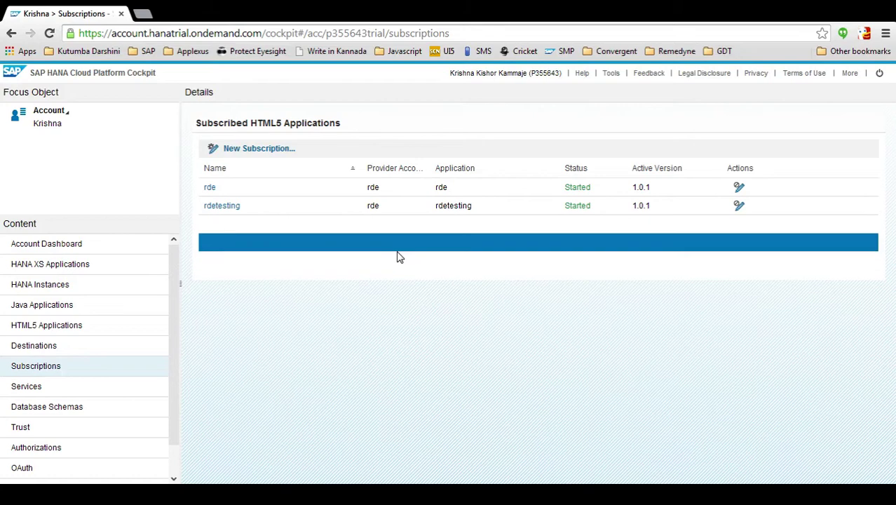
{"action": "left_click", "coordinate": [255, 153]}
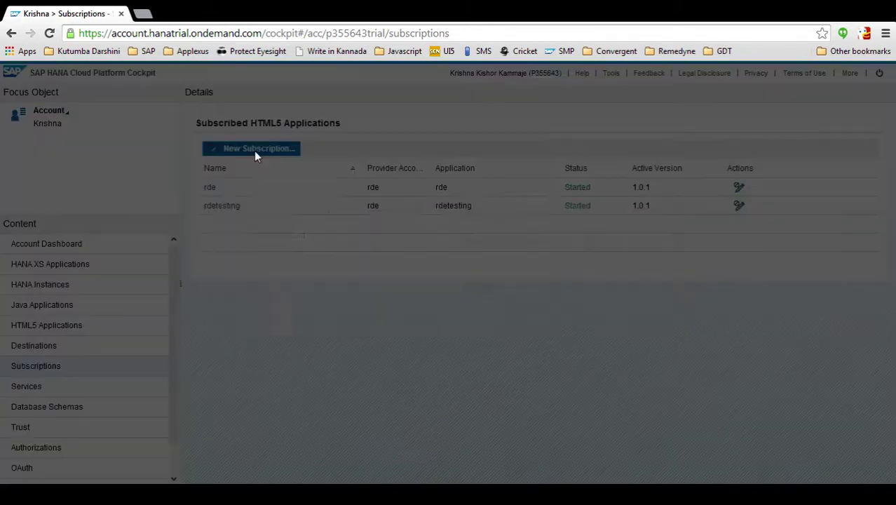
{"action": "left_click", "coordinate": [242, 255]}
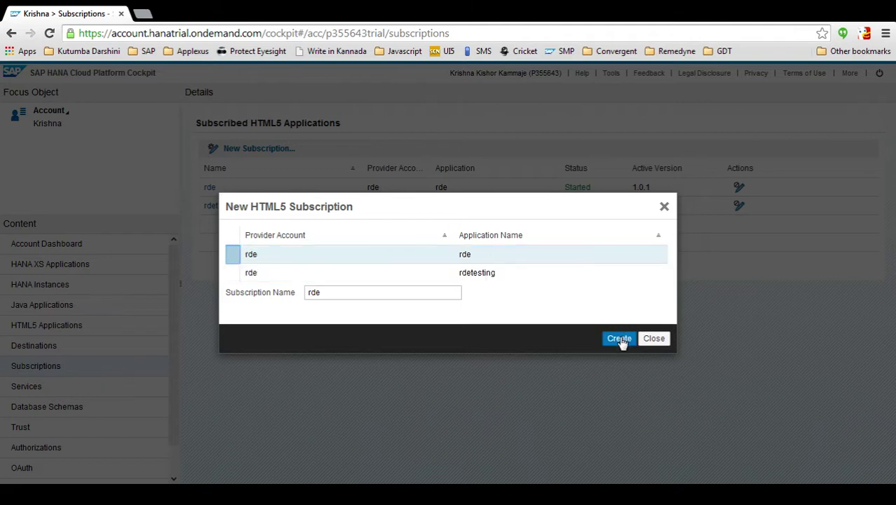
{"action": "left_click", "coordinate": [333, 277]}
{"action": "left_click", "coordinate": [234, 258]}
{"action": "left_click", "coordinate": [234, 277]}
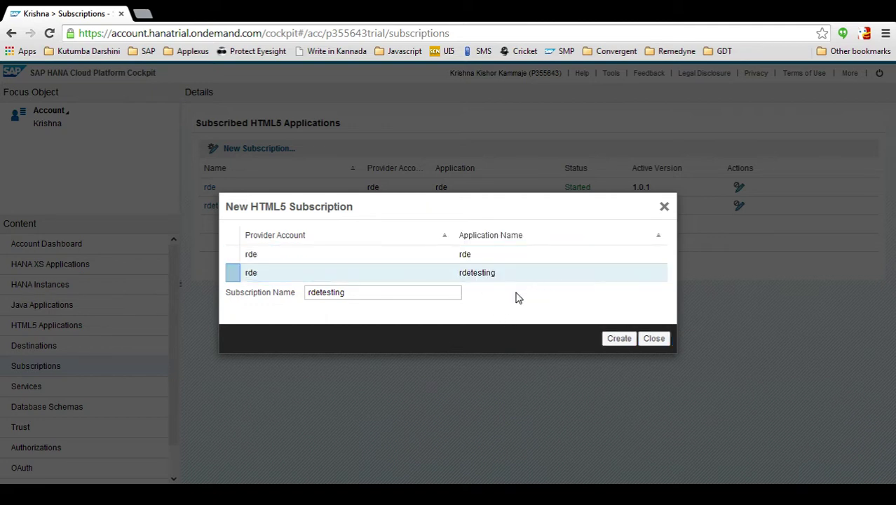
{"action": "left_click", "coordinate": [656, 340]}
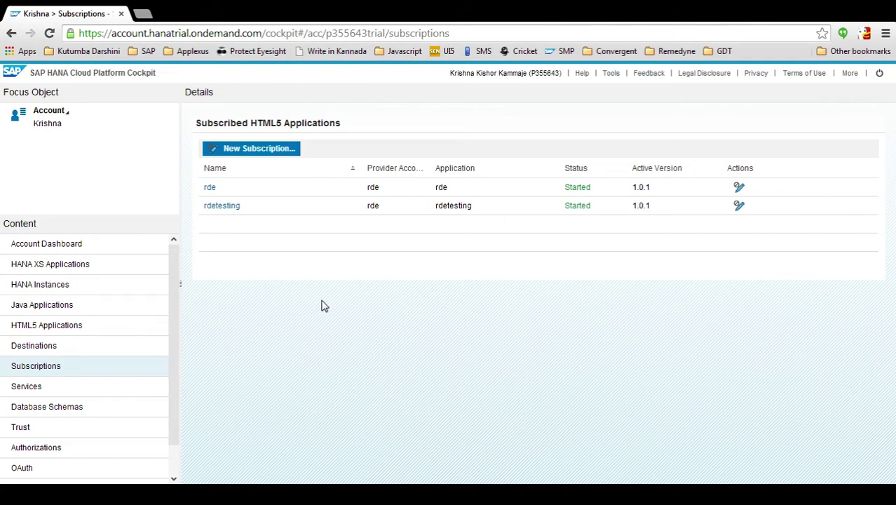
Open the ui5dist destination among the account's destinations and examine its URL and name in the configuration.
{"action": "left_click", "coordinate": [16, 348]}
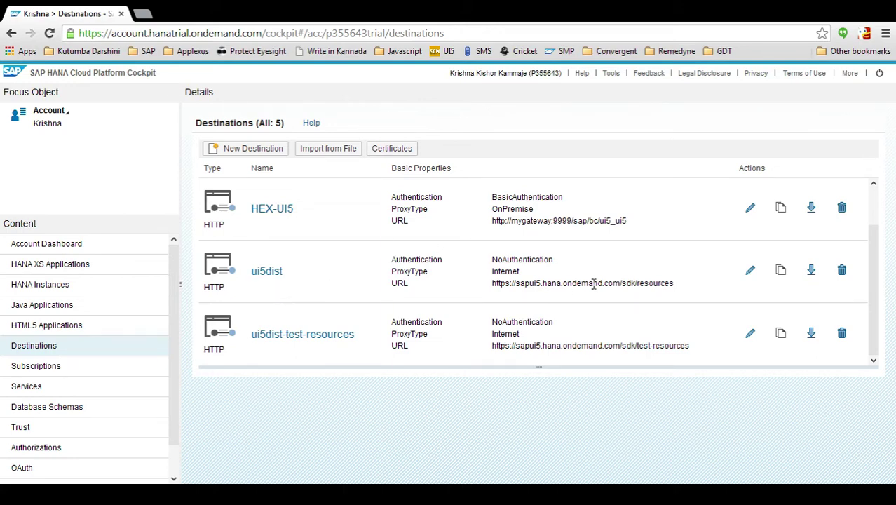
{"action": "left_click_drag", "start_coordinate": [597, 283], "coordinate": [674, 282]}
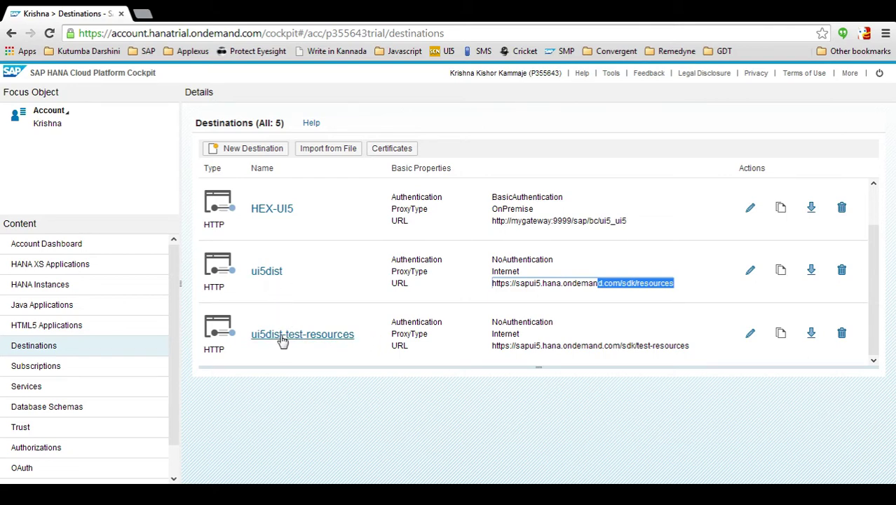
{"action": "left_click", "coordinate": [269, 275]}
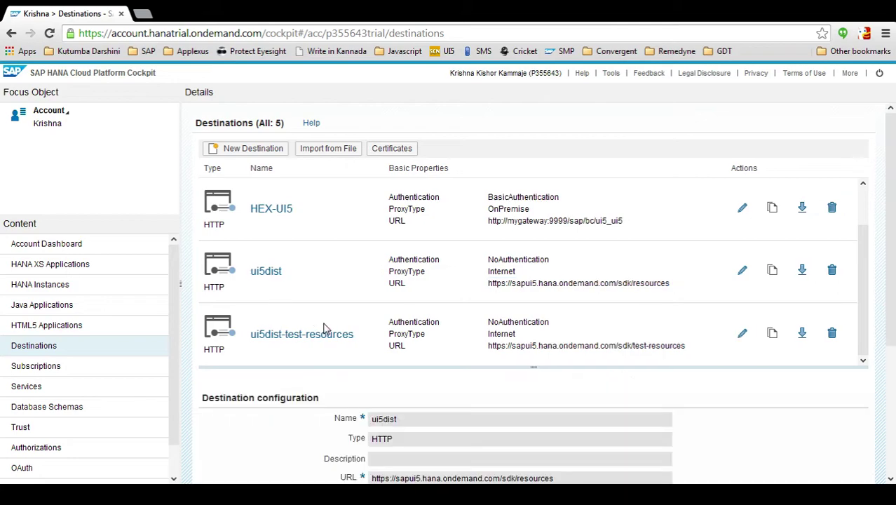
{"action": "left_click_drag", "start_coordinate": [890, 191], "coordinate": [890, 301]}
{"action": "left_click_drag", "start_coordinate": [412, 232], "coordinate": [368, 229]}
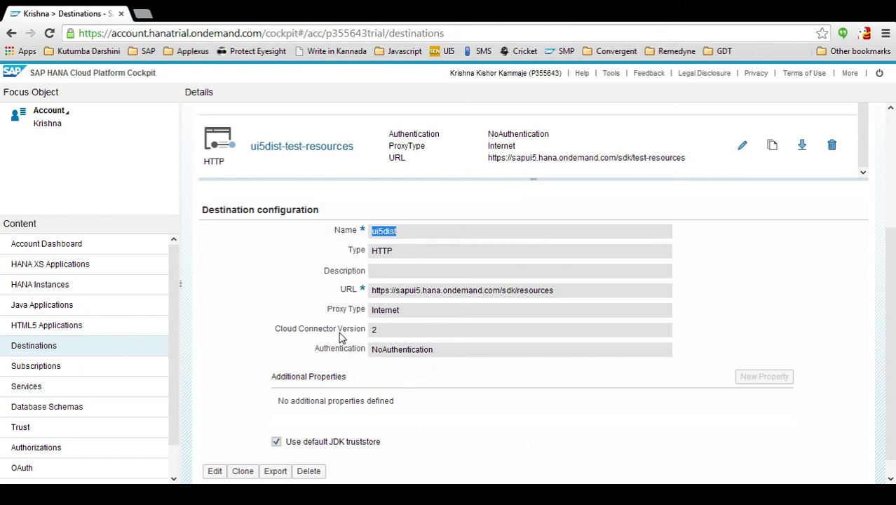
Open the ui5dist-test-resources destination and examine its configuration.
{"action": "left_click", "coordinate": [289, 155]}
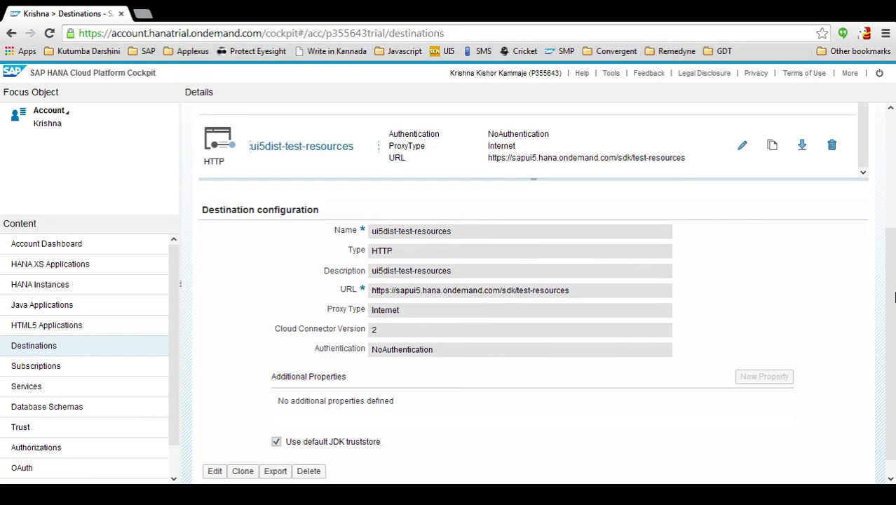
{"action": "scroll", "coordinate": [887, 263], "scroll_direction": "up", "scroll_amount": 1}
{"action": "scroll", "coordinate": [887, 262], "scroll_direction": "up", "scroll_amount": 3}
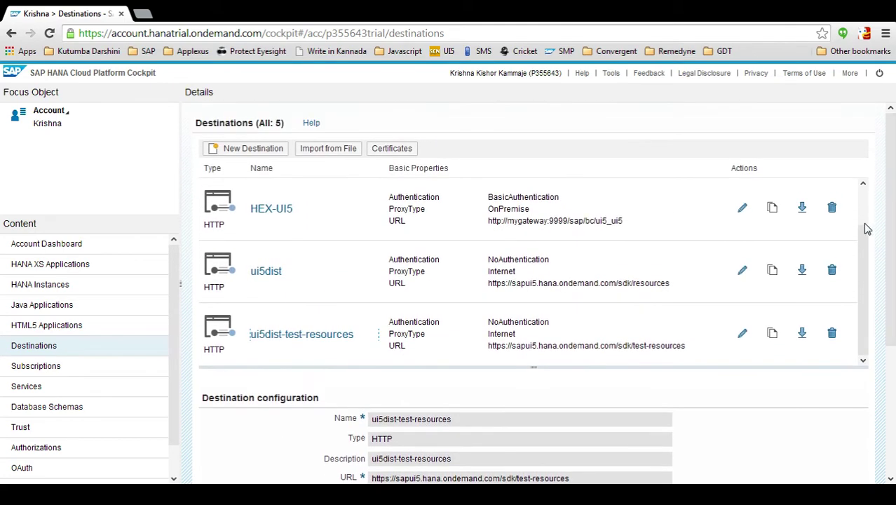
Open the backendGateway destination and inspect the host and port part of its URL in the destination list.
{"action": "scroll", "coordinate": [861, 224], "scroll_direction": "up", "scroll_amount": 2}
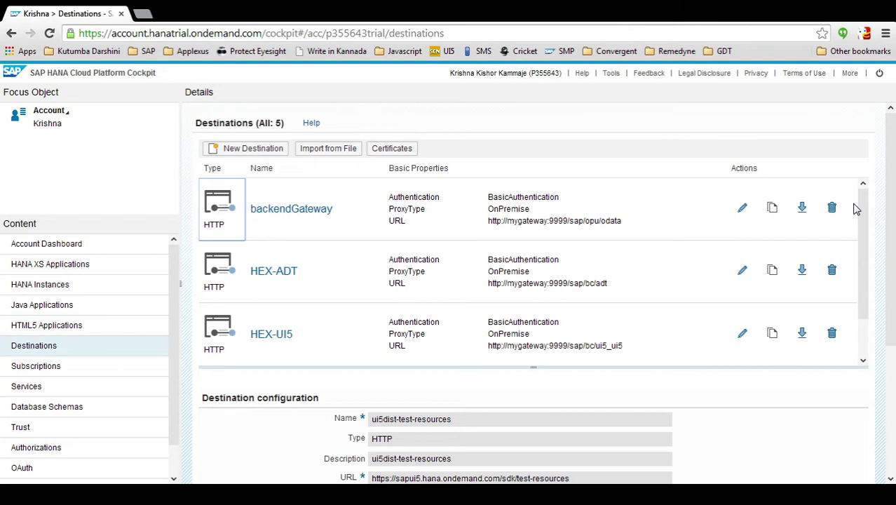
{"action": "left_click", "coordinate": [284, 216]}
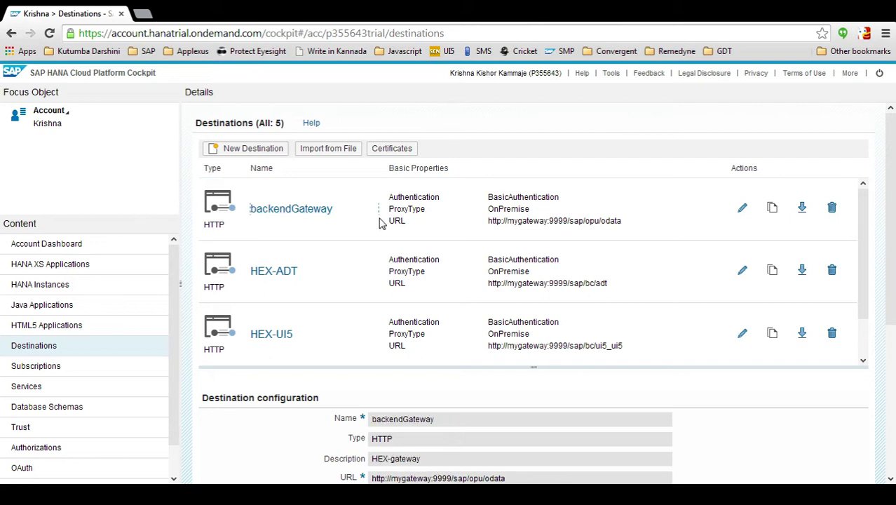
{"action": "left_click_drag", "start_coordinate": [487, 221], "coordinate": [567, 222]}
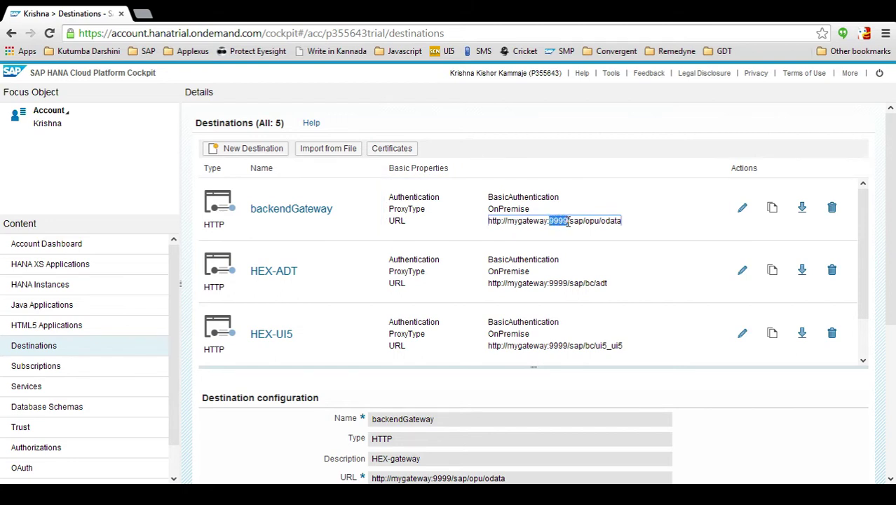
{"action": "left_click_drag", "start_coordinate": [488, 222], "coordinate": [566, 223]}
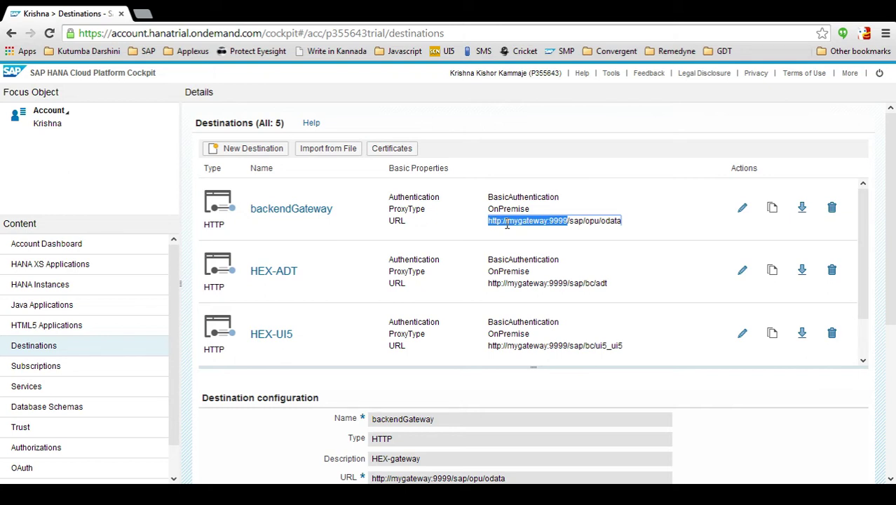
Examine the description and the host and path parts of the URL in backendGateway's destination configuration.
{"action": "left_click", "coordinate": [259, 212]}
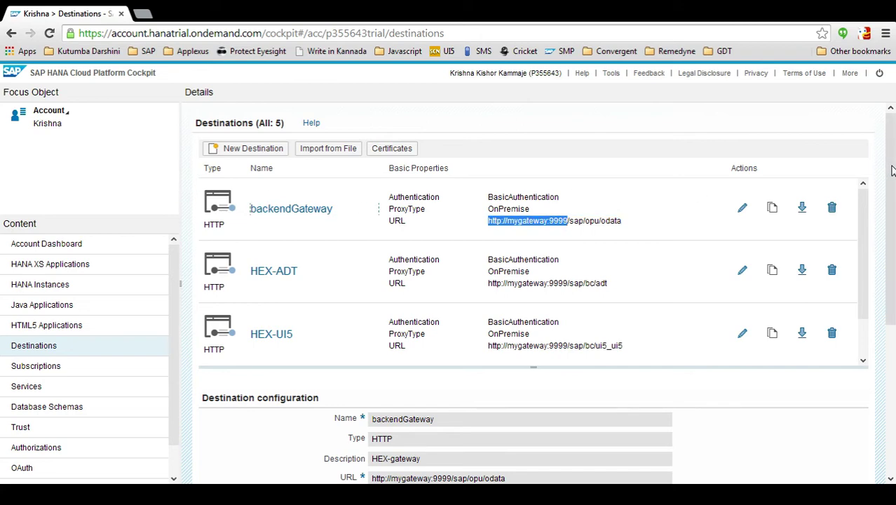
{"action": "left_click_drag", "start_coordinate": [892, 170], "coordinate": [888, 297]}
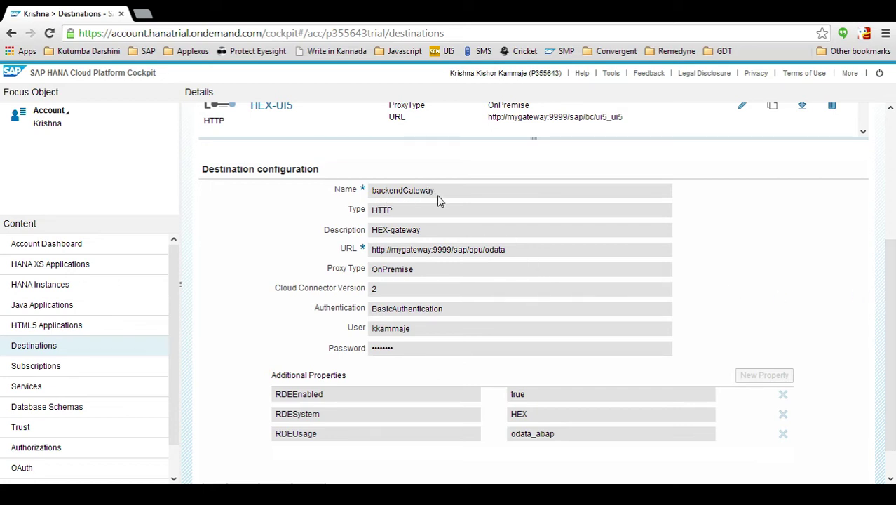
{"action": "left_click_drag", "start_coordinate": [422, 232], "coordinate": [367, 230]}
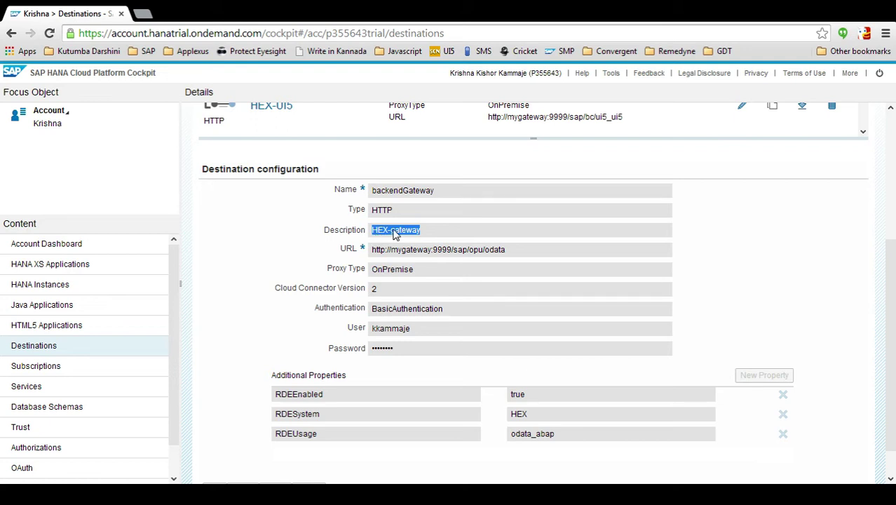
{"action": "left_click", "coordinate": [425, 232]}
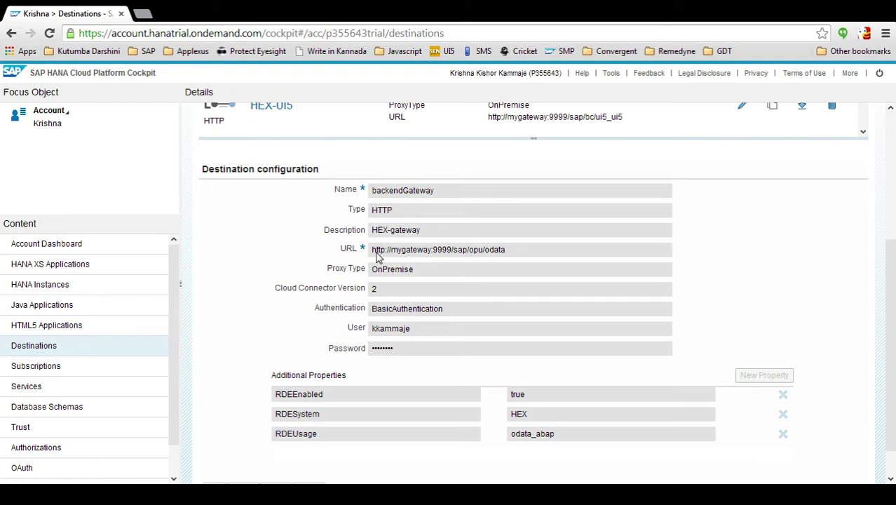
{"action": "left_click_drag", "start_coordinate": [370, 252], "coordinate": [452, 255]}
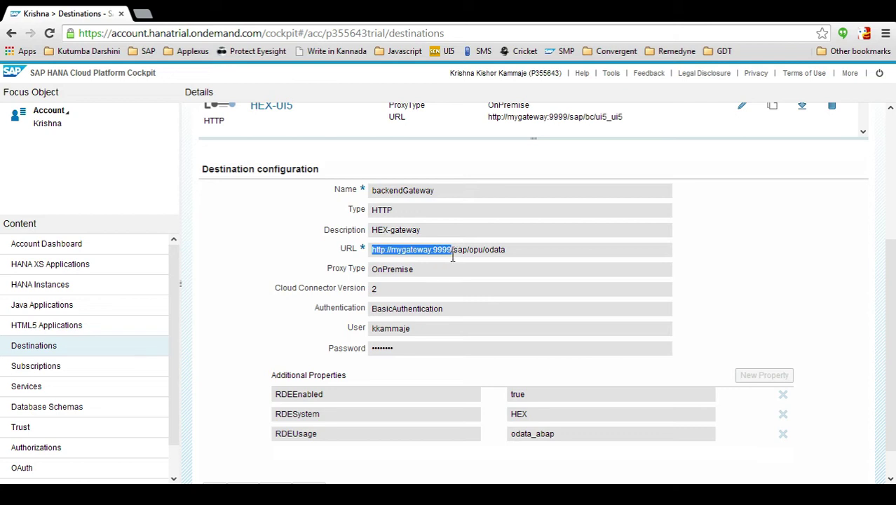
{"action": "left_click_drag", "start_coordinate": [506, 250], "coordinate": [450, 251]}
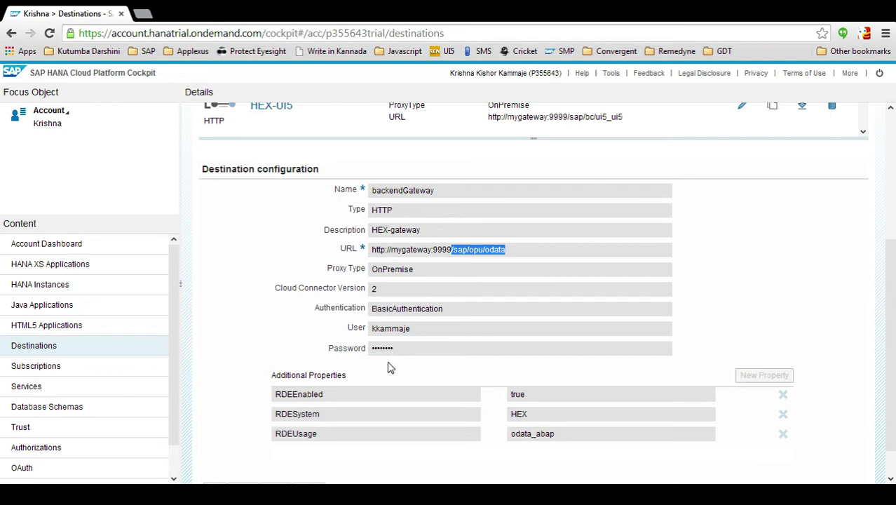
Examine backendGateway's additional properties, including the RDESystem value.
{"action": "scroll", "coordinate": [364, 383], "scroll_direction": "down", "scroll_amount": 1}
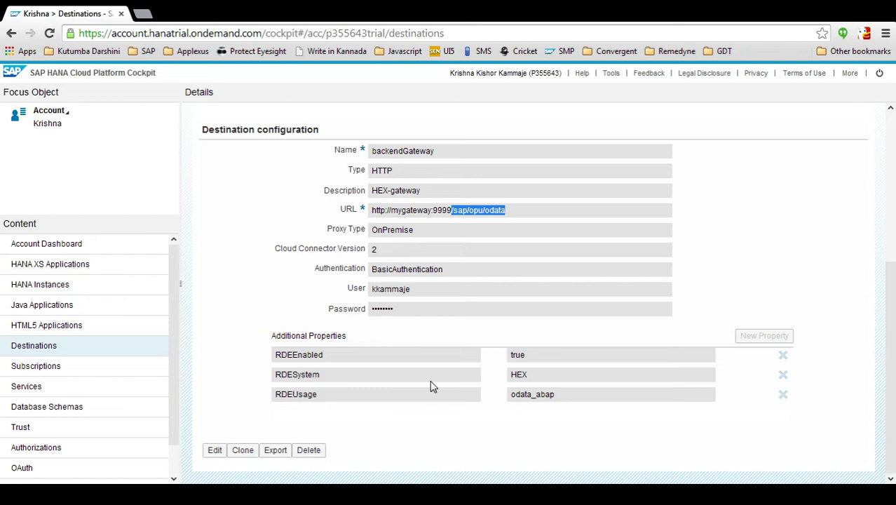
{"action": "left_click", "coordinate": [528, 376]}
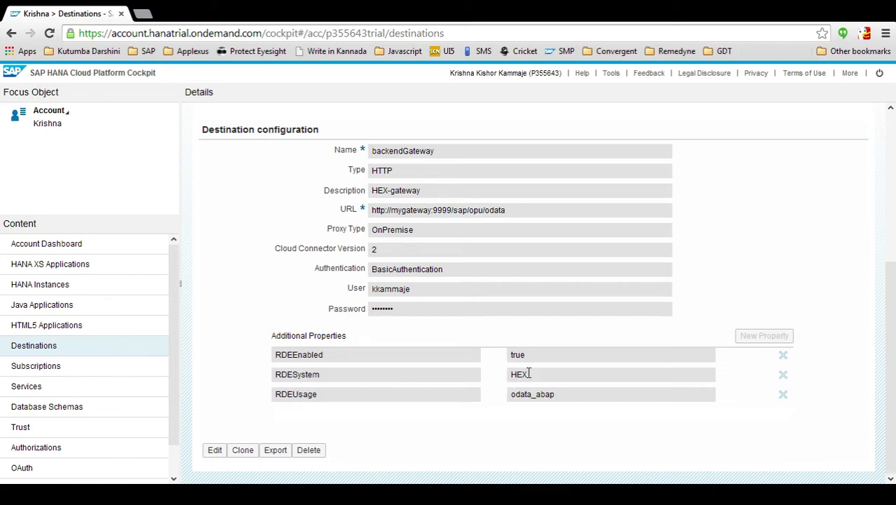
{"action": "left_click_drag", "start_coordinate": [527, 375], "coordinate": [510, 375]}
Open the HEX-ADT destination and examine its URL path and description in the configuration.
{"action": "scroll", "coordinate": [506, 362], "scroll_direction": "up", "scroll_amount": 3}
{"action": "scroll", "coordinate": [497, 370], "scroll_direction": "up", "scroll_amount": 1}
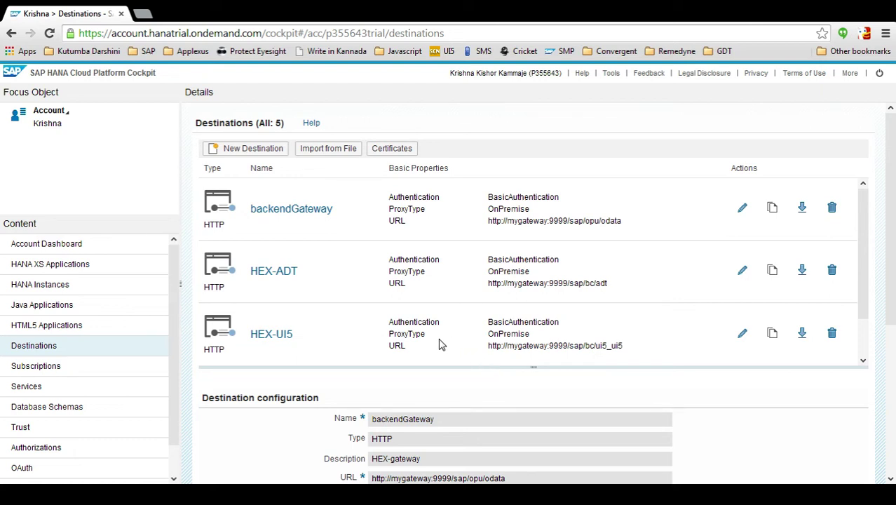
{"action": "left_click", "coordinate": [288, 275]}
{"action": "left_click_drag", "start_coordinate": [889, 225], "coordinate": [890, 353]}
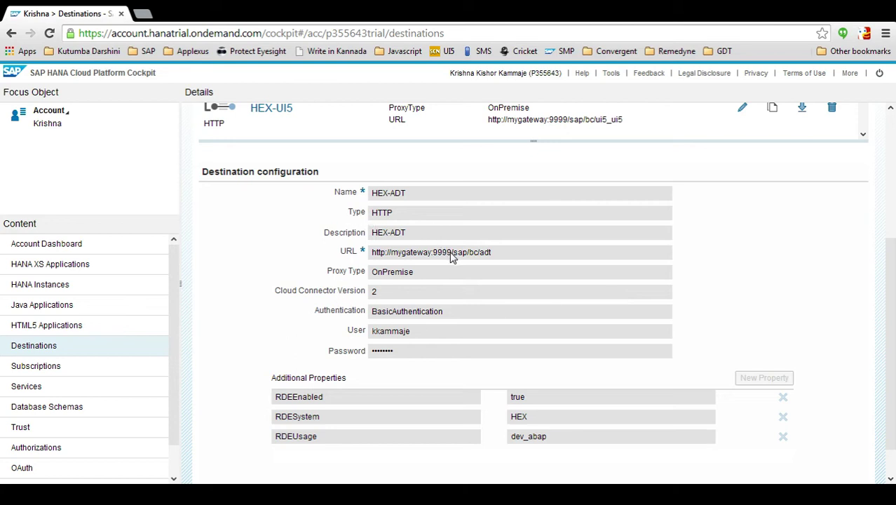
{"action": "left_click_drag", "start_coordinate": [451, 254], "coordinate": [500, 254]}
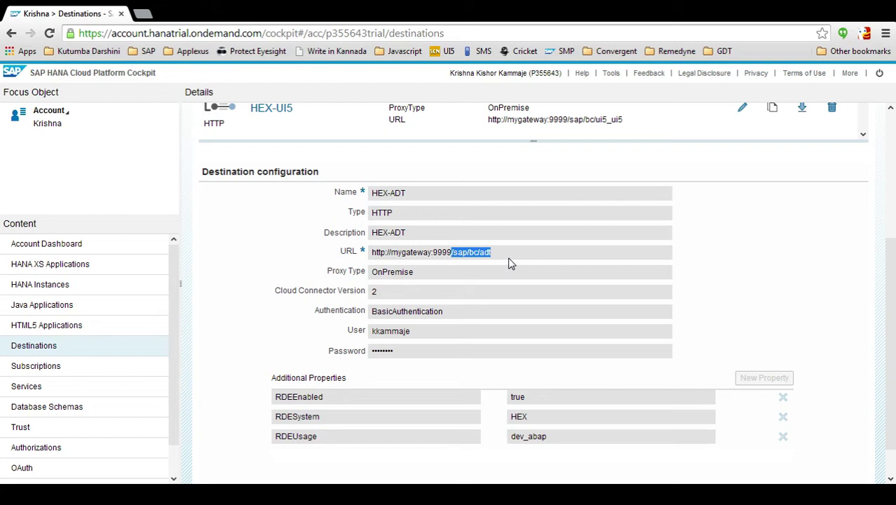
{"action": "left_click", "coordinate": [510, 263]}
{"action": "left_click_drag", "start_coordinate": [404, 232], "coordinate": [350, 239]}
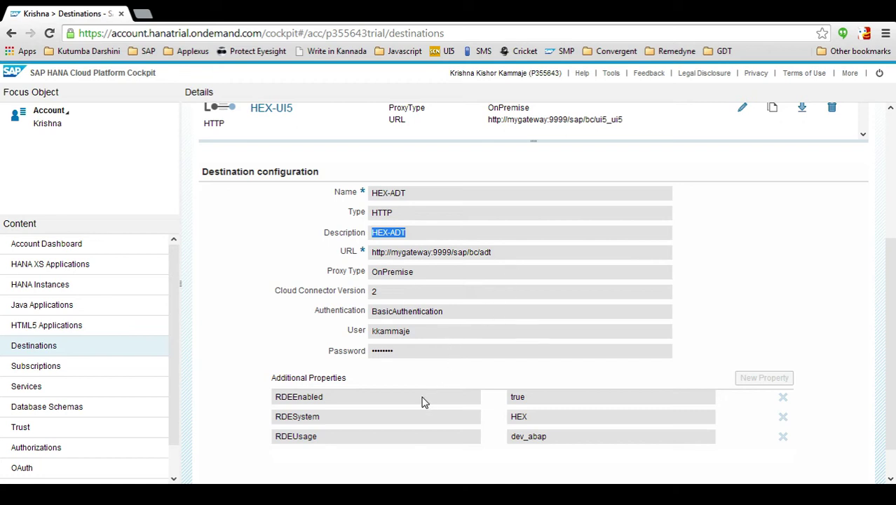
Examine the RDEUsage and RDESystem values among HEX-ADT's additional properties.
{"action": "scroll", "coordinate": [421, 399], "scroll_direction": "down", "scroll_amount": 1}
{"action": "left_click_drag", "start_coordinate": [554, 396], "coordinate": [504, 400]}
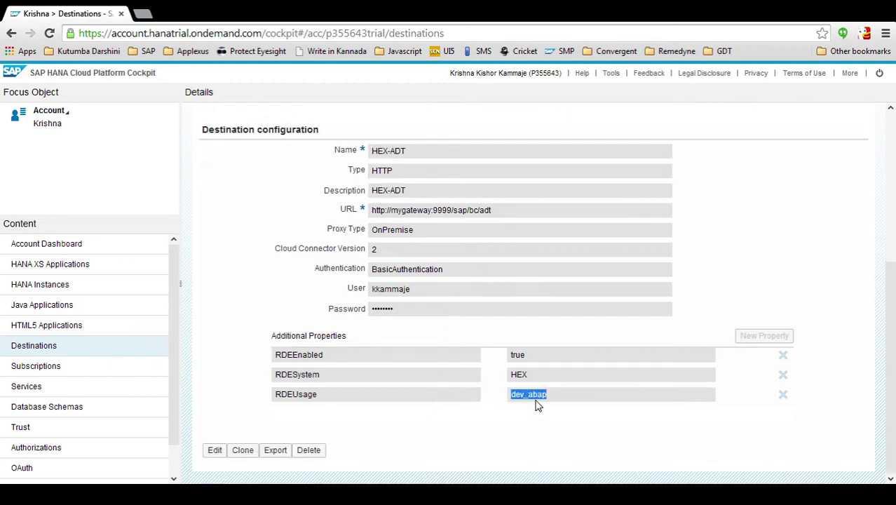
{"action": "left_click", "coordinate": [534, 411]}
{"action": "left_click_drag", "start_coordinate": [534, 379], "coordinate": [509, 376]}
Look through the whole destination list, from backendGateway down to ui5dist-test-resources and back.
{"action": "scroll", "coordinate": [600, 384], "scroll_direction": "up", "scroll_amount": 5}
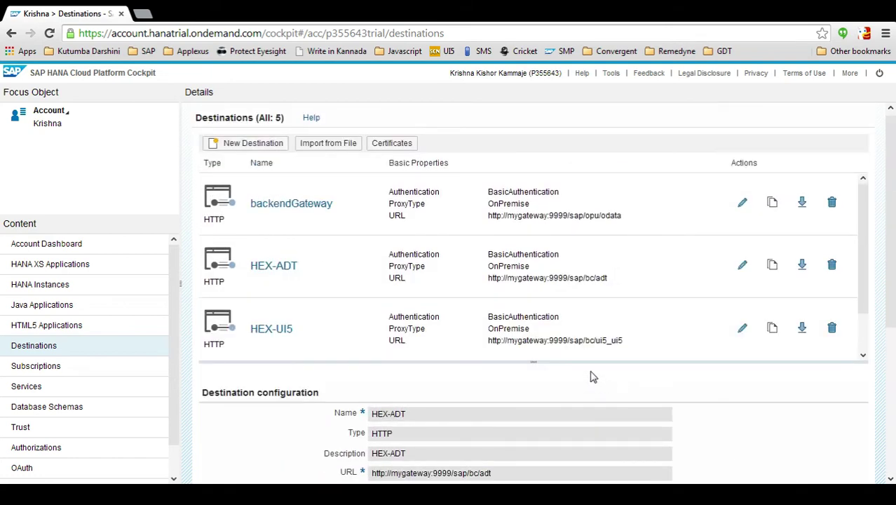
{"action": "scroll", "coordinate": [595, 378], "scroll_direction": "down", "scroll_amount": 4}
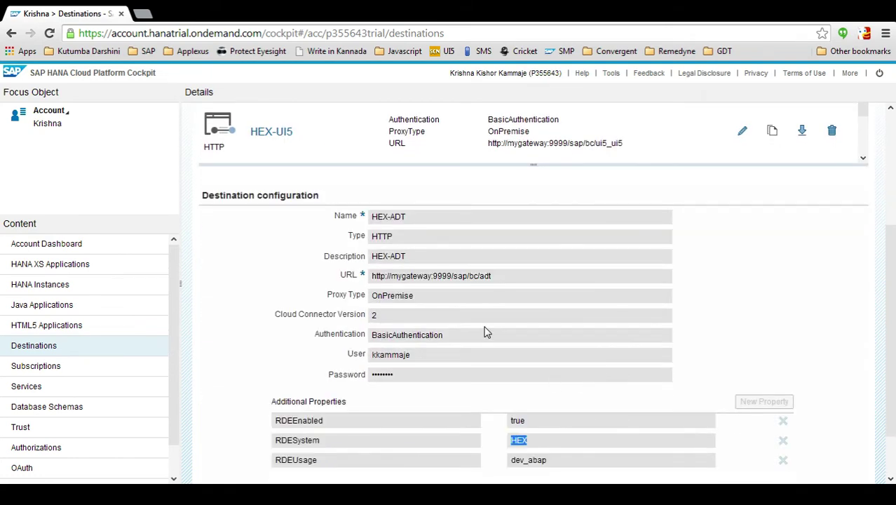
{"action": "scroll", "coordinate": [523, 284], "scroll_direction": "up", "scroll_amount": 3}
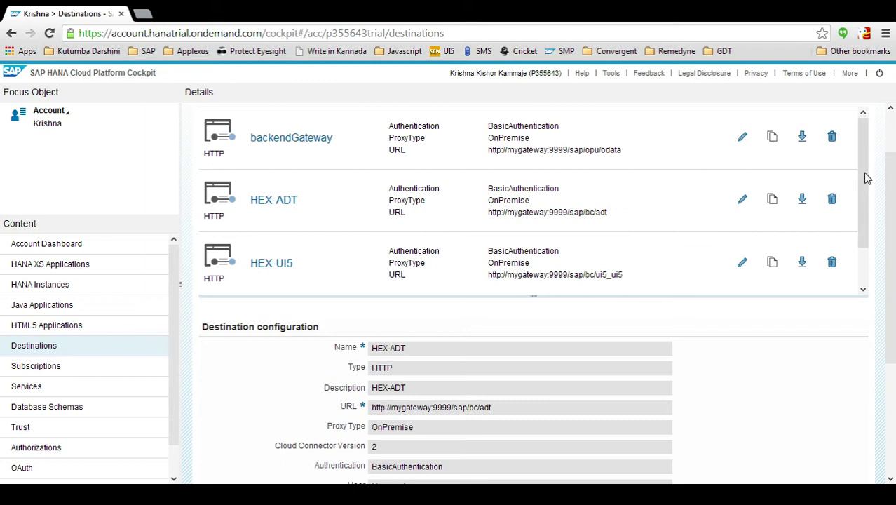
{"action": "left_click_drag", "start_coordinate": [864, 190], "coordinate": [864, 218]}
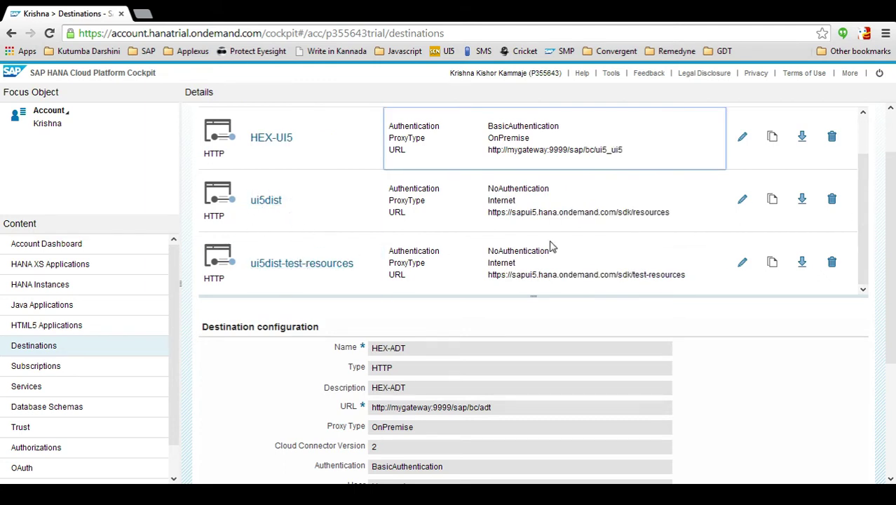
{"action": "left_click_drag", "start_coordinate": [862, 253], "coordinate": [852, 194]}
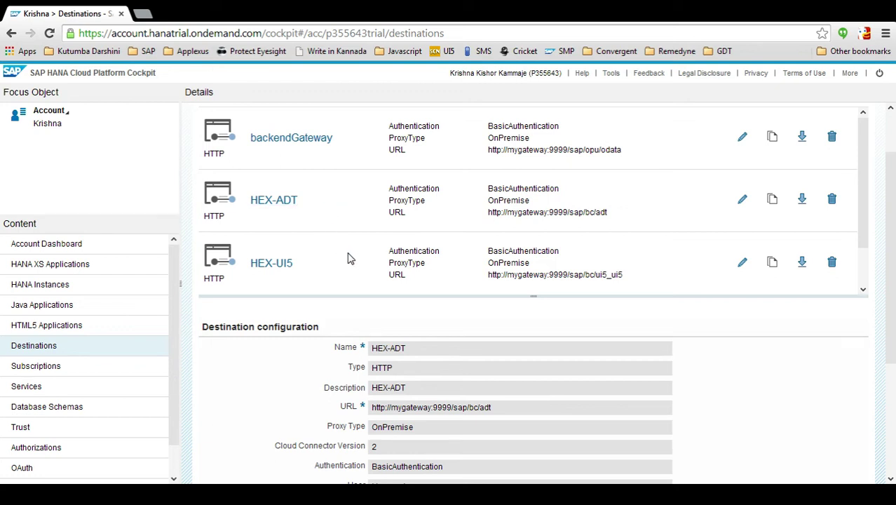
Return to the subscribed HTML5 applications and open the details of the rde subscription.
{"action": "left_click", "coordinate": [32, 367]}
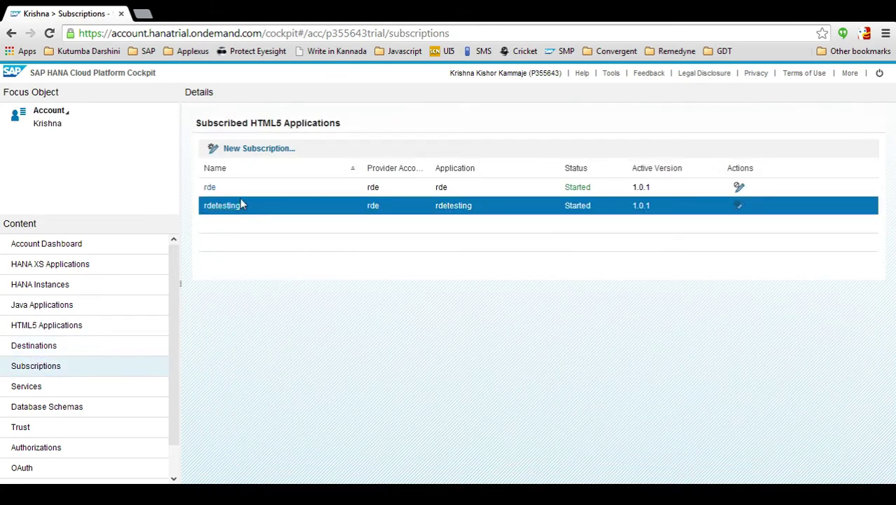
{"action": "left_click", "coordinate": [209, 187]}
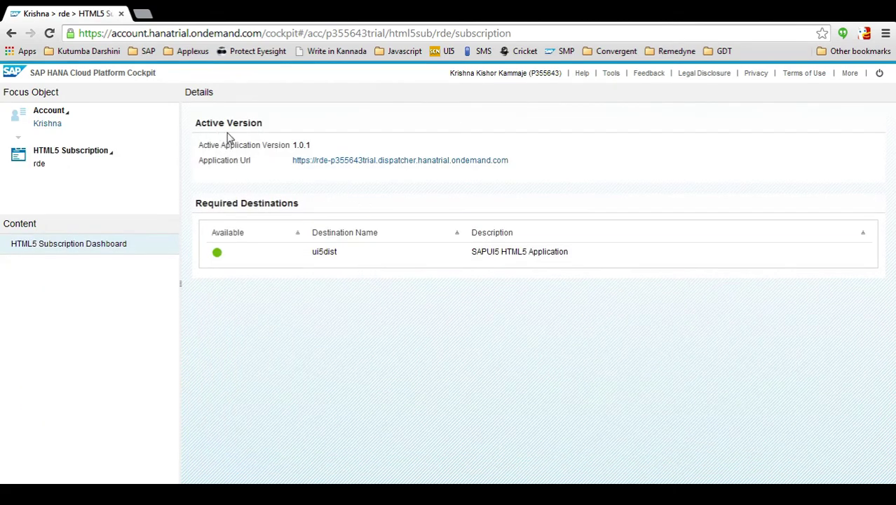
Launch the rde application from its application URL in the subscription details.
{"action": "left_click", "coordinate": [342, 265]}
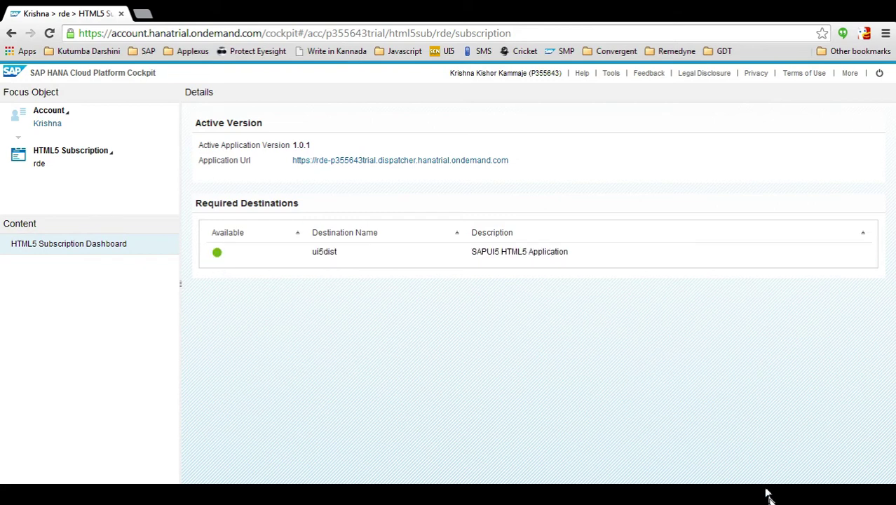
{"action": "left_click", "coordinate": [373, 163]}
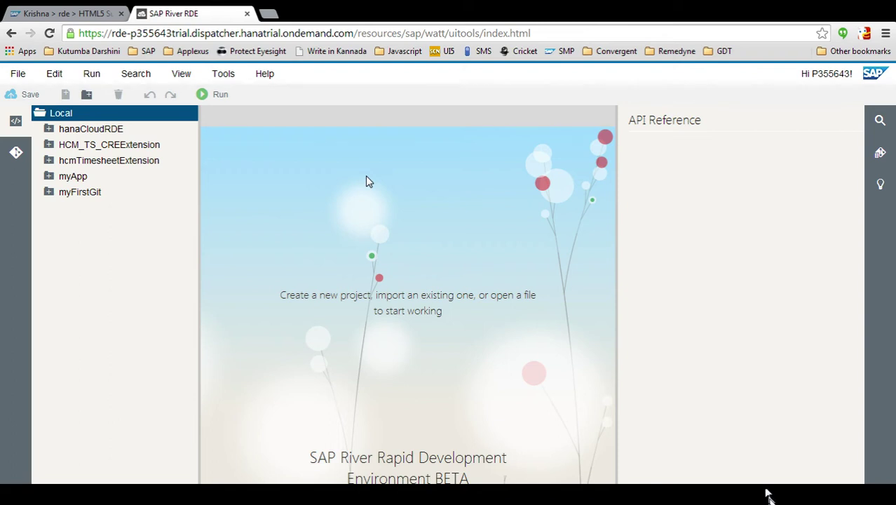
Start a new project named mydemoProject under the Local workspace and continue to its template selection.
{"action": "right_click", "coordinate": [68, 114]}
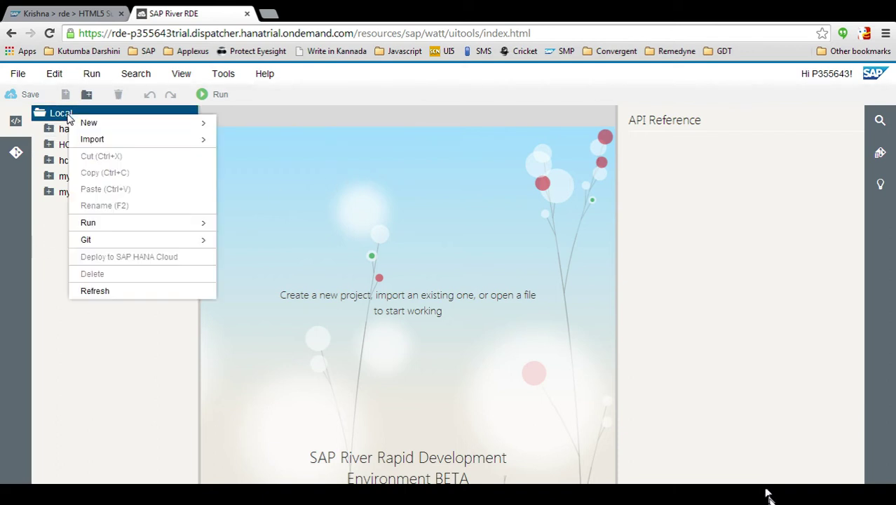
{"action": "mouse_move", "coordinate": [88, 124]}
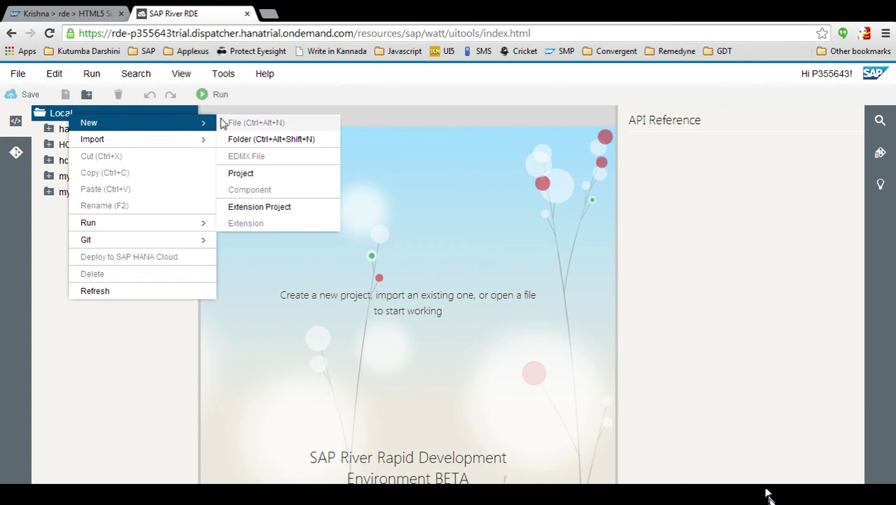
{"action": "left_click", "coordinate": [256, 173]}
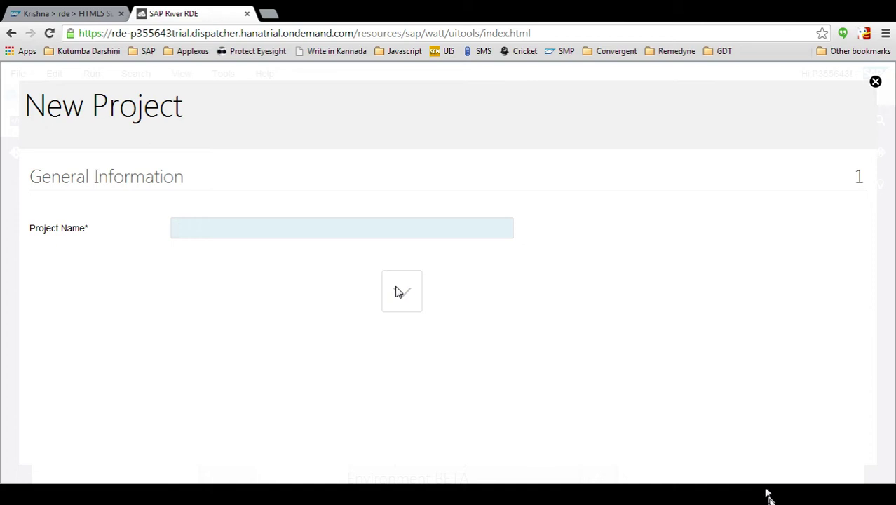
{"action": "type", "text": "my"}
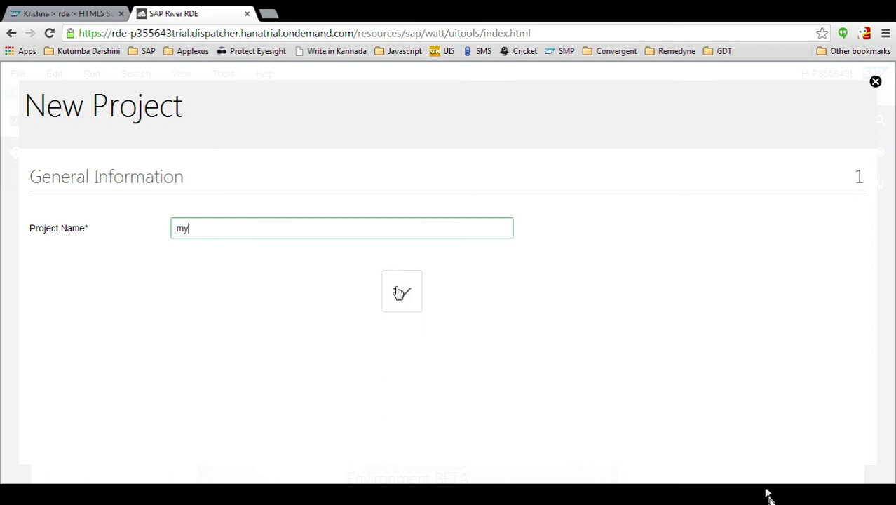
{"action": "type", "text": "demo"}
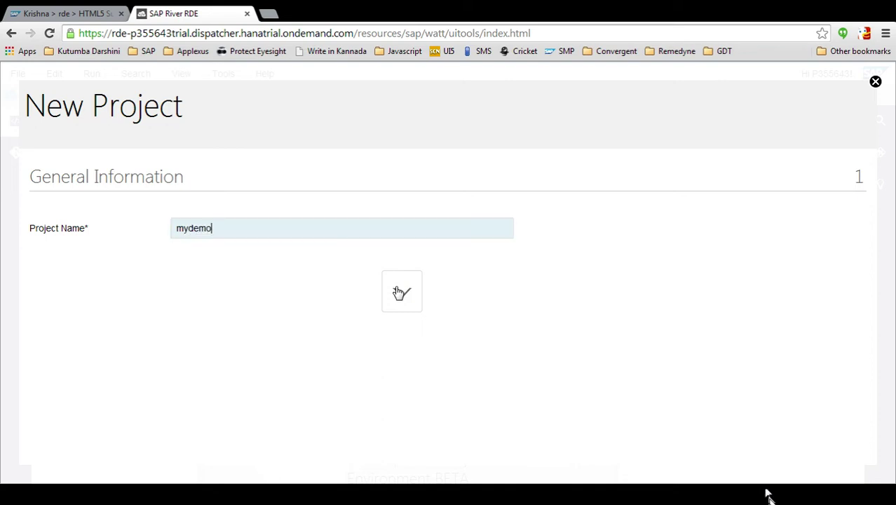
{"action": "type", "text": "Project"}
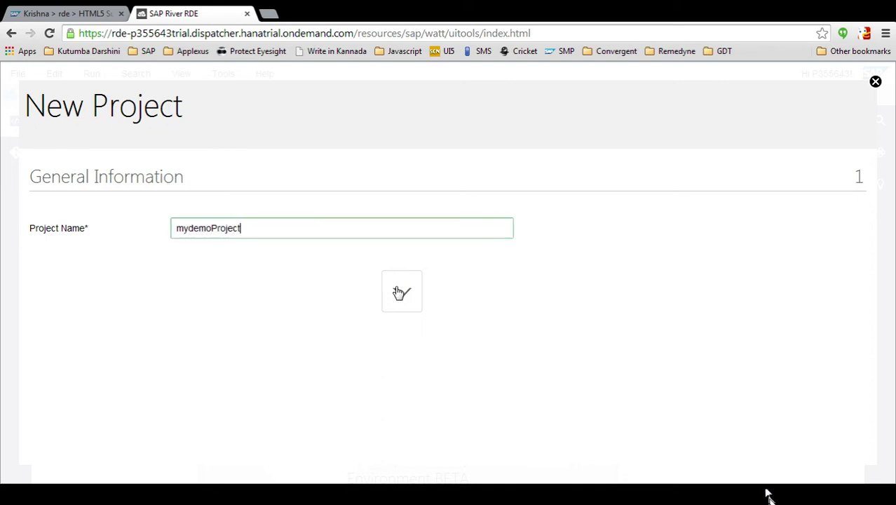
{"action": "left_click", "coordinate": [397, 292]}
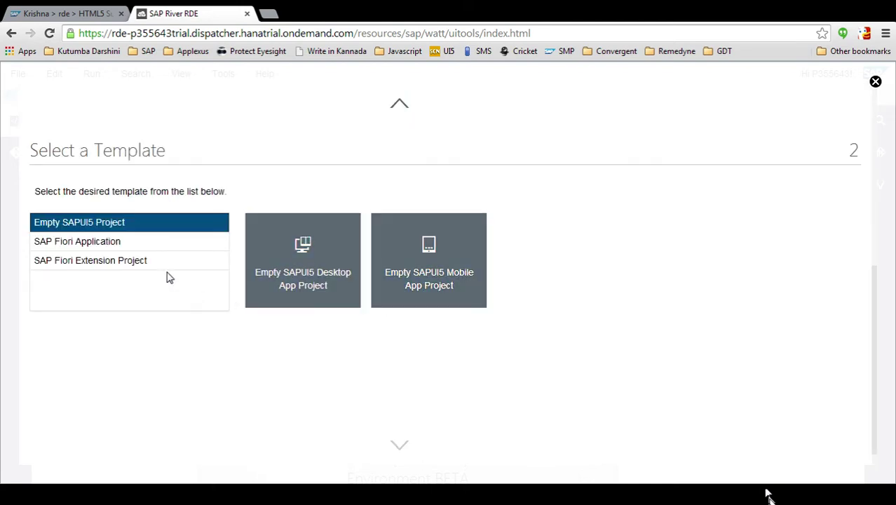
Choose the SAP Fiori Starter Application template for the new project and continue to the data connection.
{"action": "left_click", "coordinate": [122, 243]}
{"action": "left_click", "coordinate": [313, 299]}
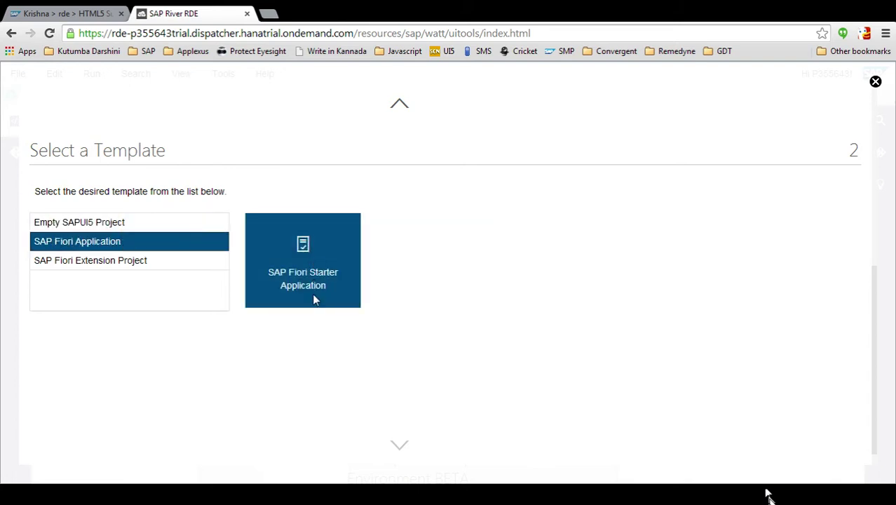
{"action": "left_click", "coordinate": [405, 443]}
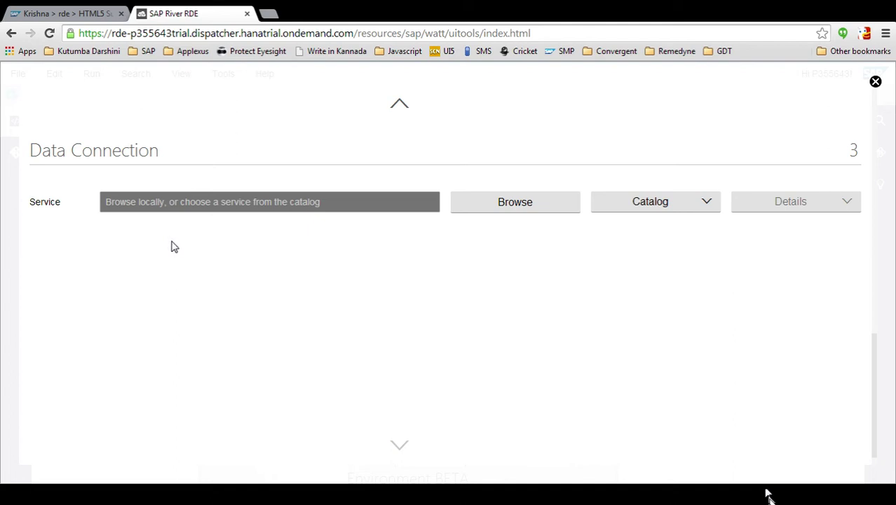
Pick USERSERVICE [Information Worker - User Service] from the HEX-gateway catalog as the project's data service.
{"action": "left_click", "coordinate": [673, 206]}
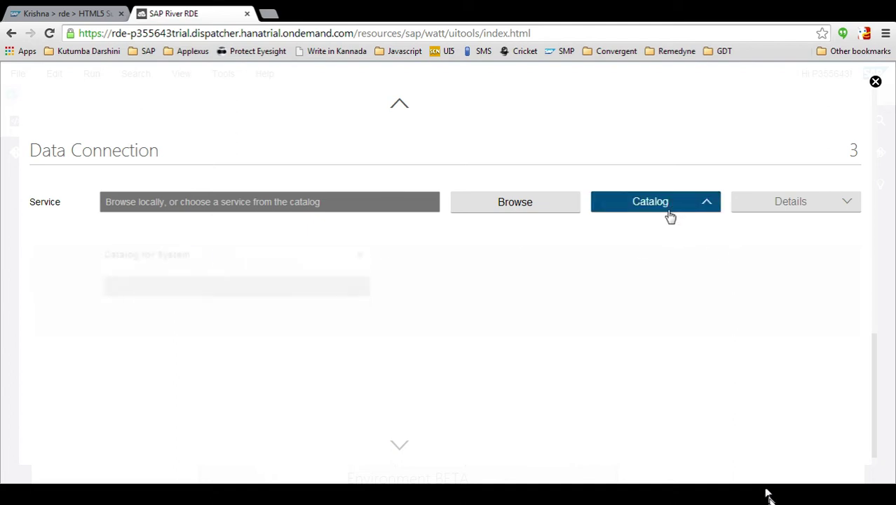
{"action": "left_click", "coordinate": [361, 269]}
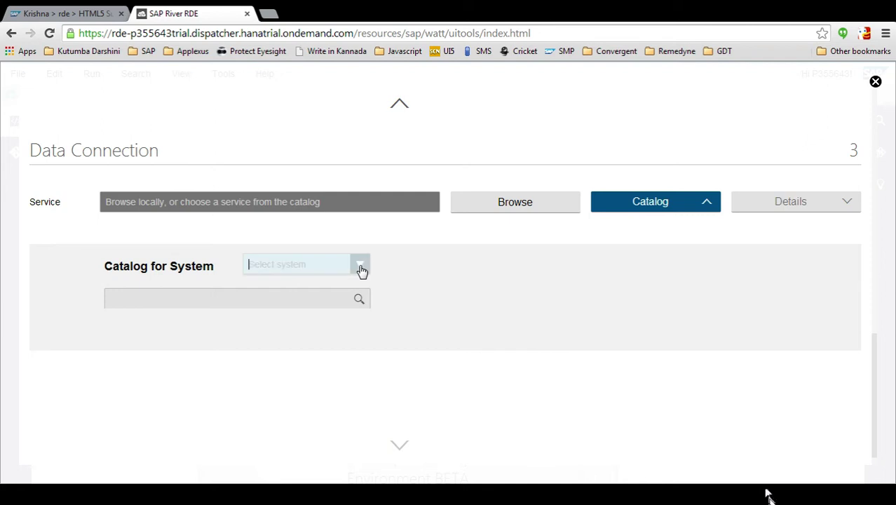
{"action": "left_click", "coordinate": [361, 269]}
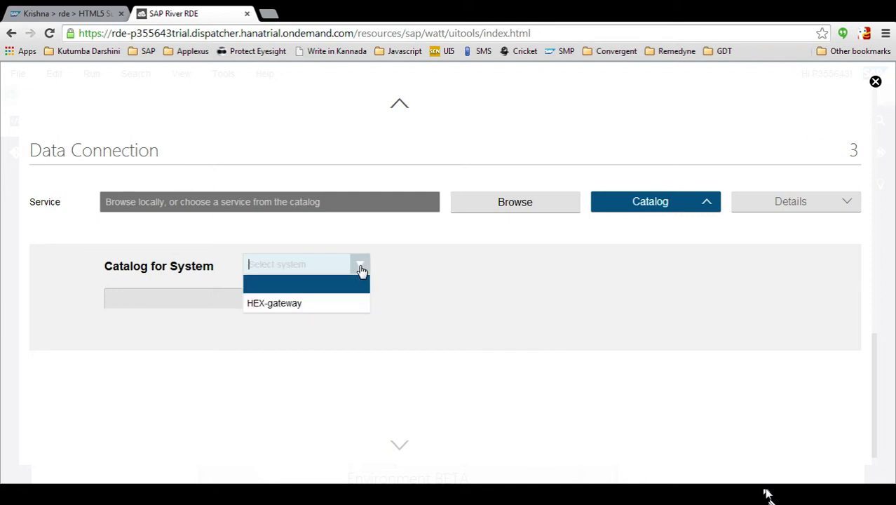
{"action": "left_click", "coordinate": [332, 304]}
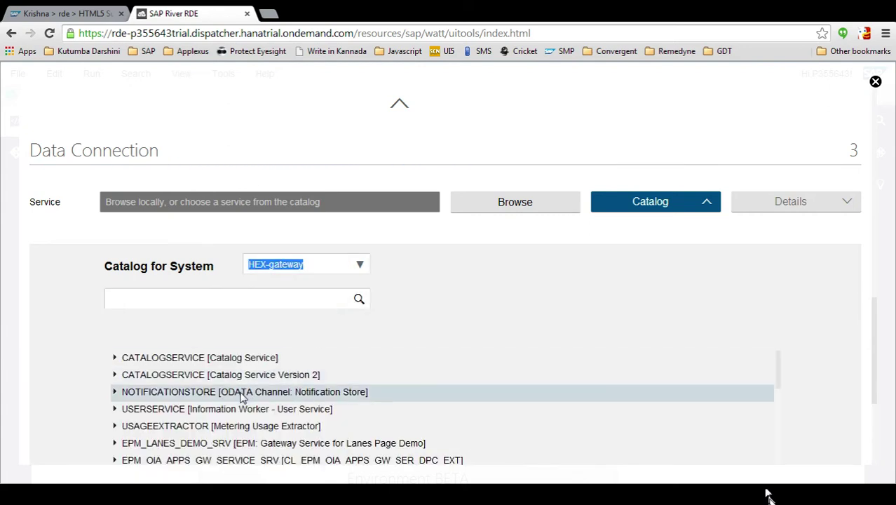
{"action": "scroll", "coordinate": [231, 424], "scroll_direction": "down", "scroll_amount": 1}
{"action": "scroll", "coordinate": [231, 424], "scroll_direction": "down", "scroll_amount": 2}
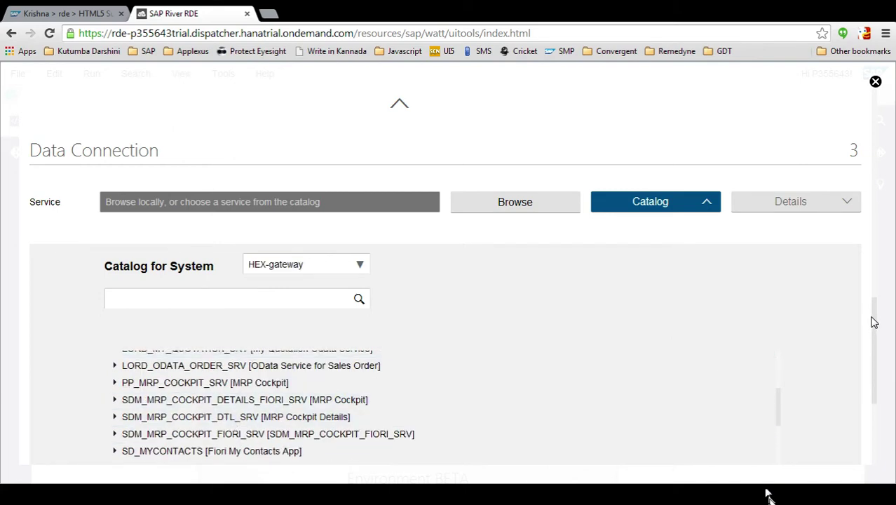
{"action": "scroll", "coordinate": [874, 340], "scroll_direction": "down", "scroll_amount": 1}
{"action": "scroll", "coordinate": [540, 371], "scroll_direction": "up", "scroll_amount": 6}
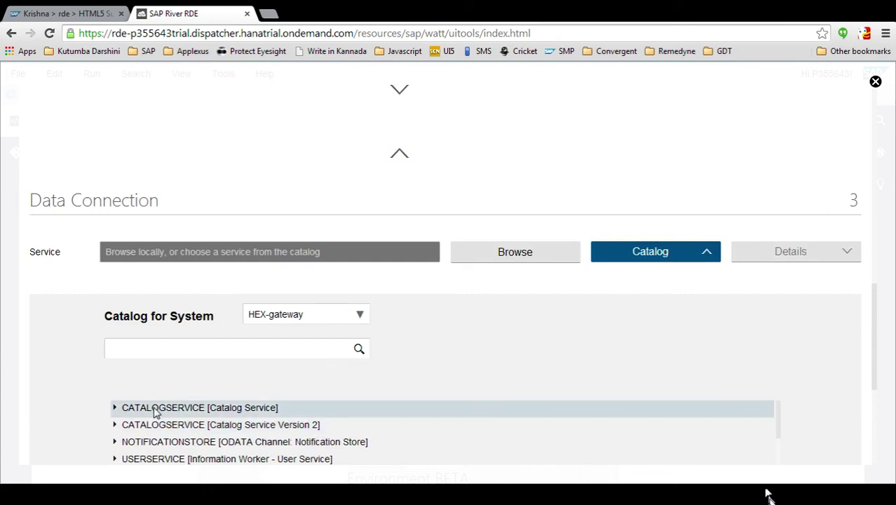
{"action": "left_click", "coordinate": [165, 458]}
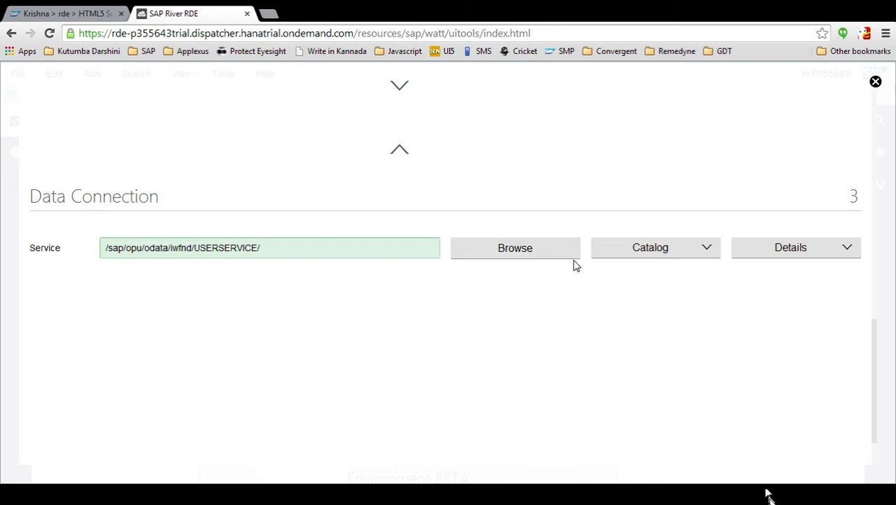
Examine the collections in the USERSERVICE details and exit the project wizard without creating the project.
{"action": "left_click", "coordinate": [789, 255]}
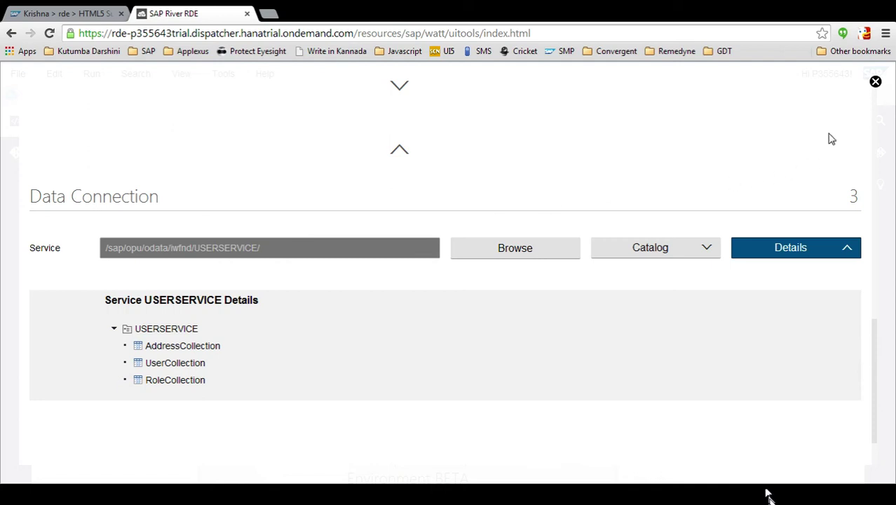
{"action": "left_click", "coordinate": [875, 84]}
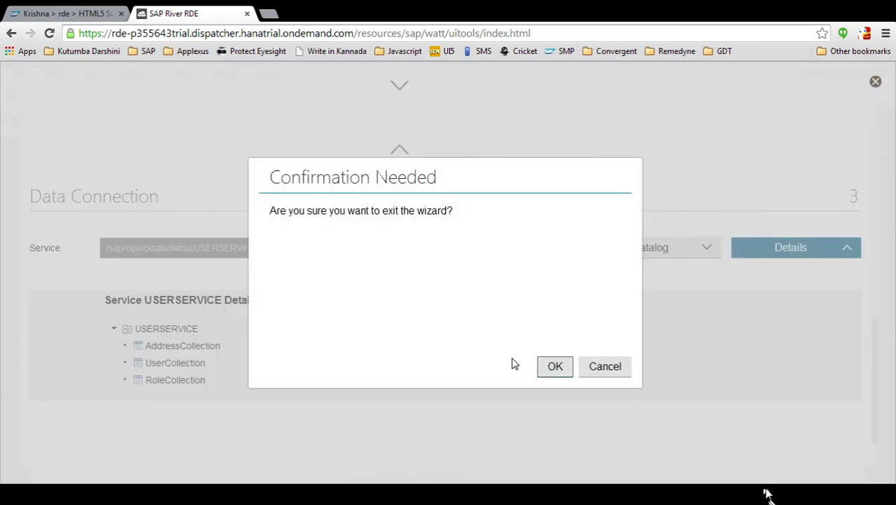
{"action": "left_click", "coordinate": [557, 371]}
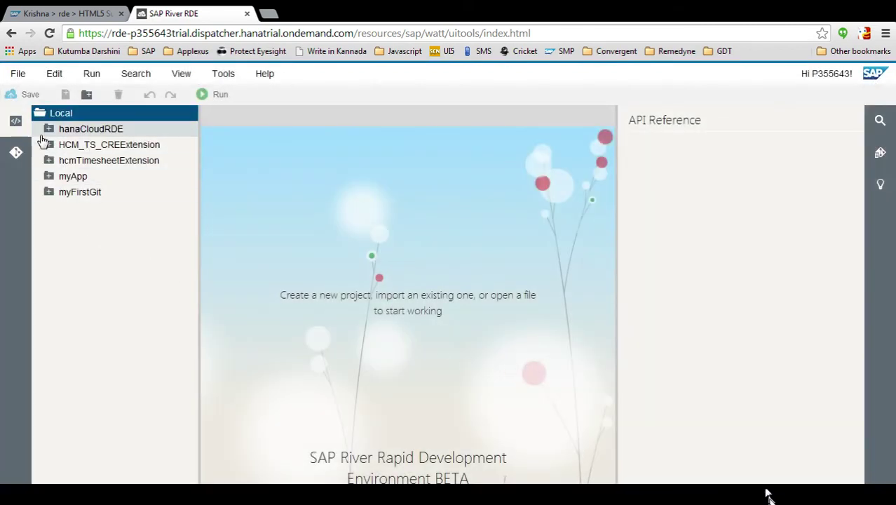
Start a new extension project under Local and list the remote parent applications of the HEX-ADT system.
{"action": "right_click", "coordinate": [62, 114]}
{"action": "mouse_move", "coordinate": [63, 124]}
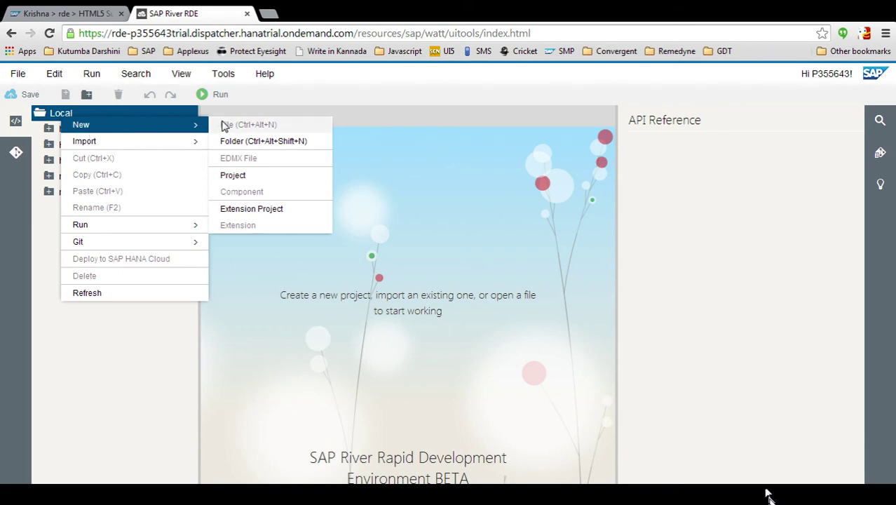
{"action": "left_click", "coordinate": [264, 211]}
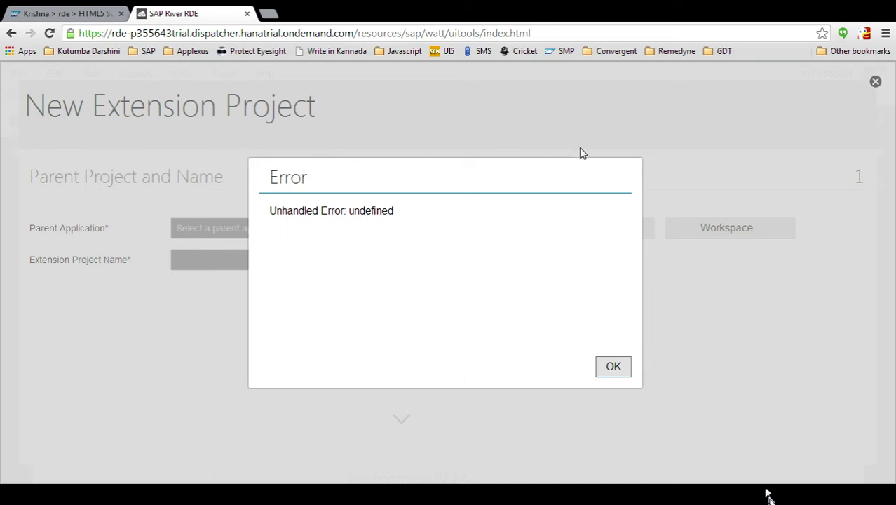
{"action": "left_click", "coordinate": [611, 369]}
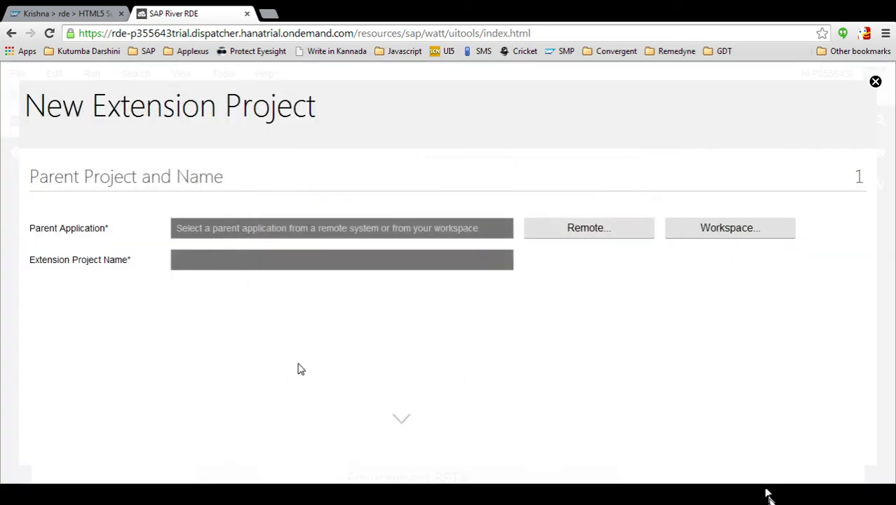
{"action": "left_click", "coordinate": [597, 233]}
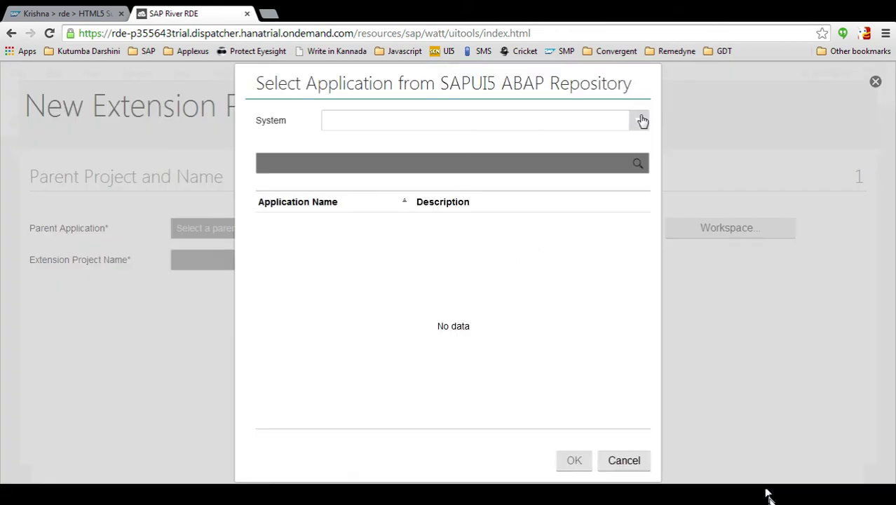
{"action": "left_click", "coordinate": [642, 120]}
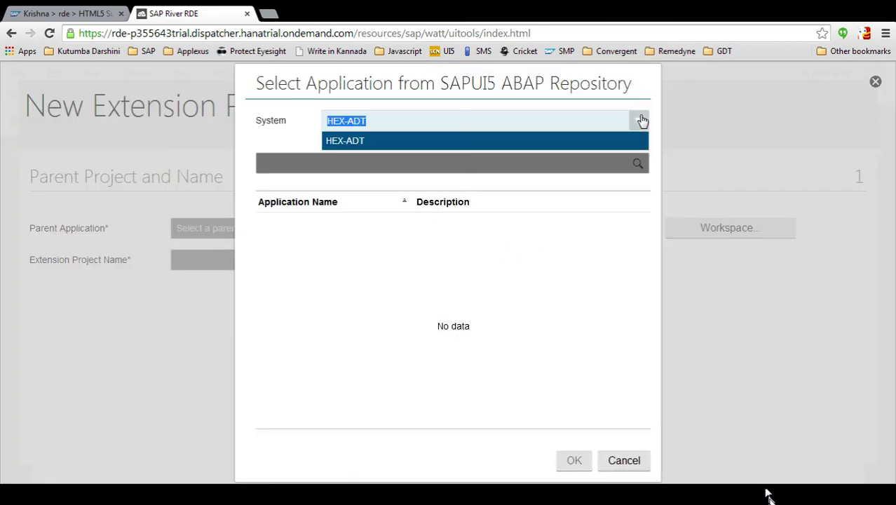
{"action": "left_click", "coordinate": [609, 142]}
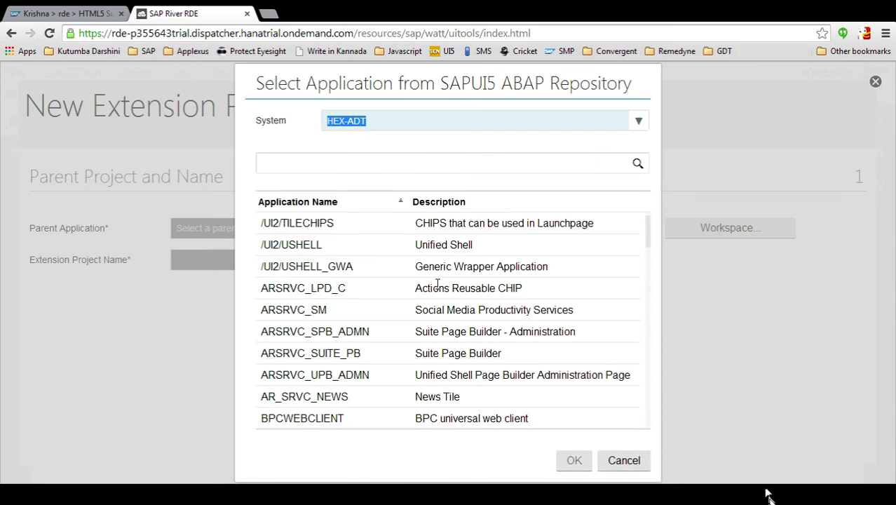
Choose HCM_TS_CRE (My Timesheet) as the parent application and finish creating the extension project.
{"action": "scroll", "coordinate": [429, 314], "scroll_direction": "down", "scroll_amount": 3}
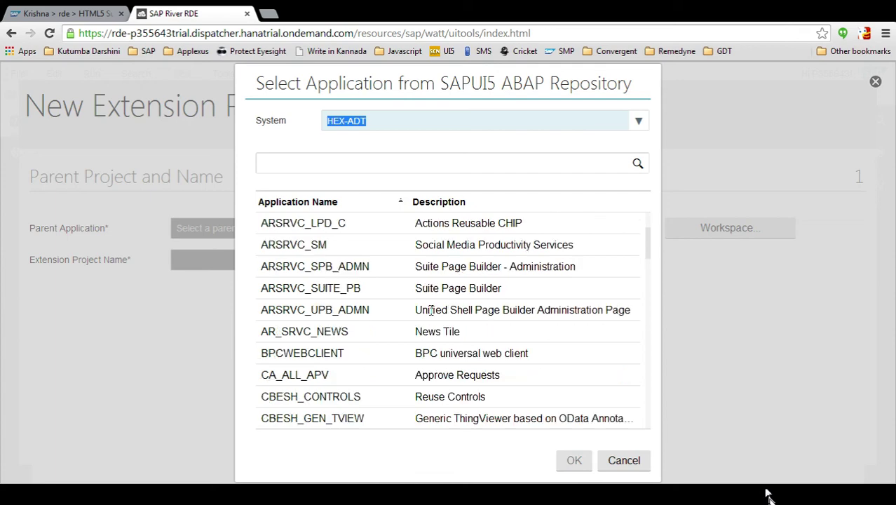
{"action": "scroll", "coordinate": [426, 312], "scroll_direction": "down", "scroll_amount": 3}
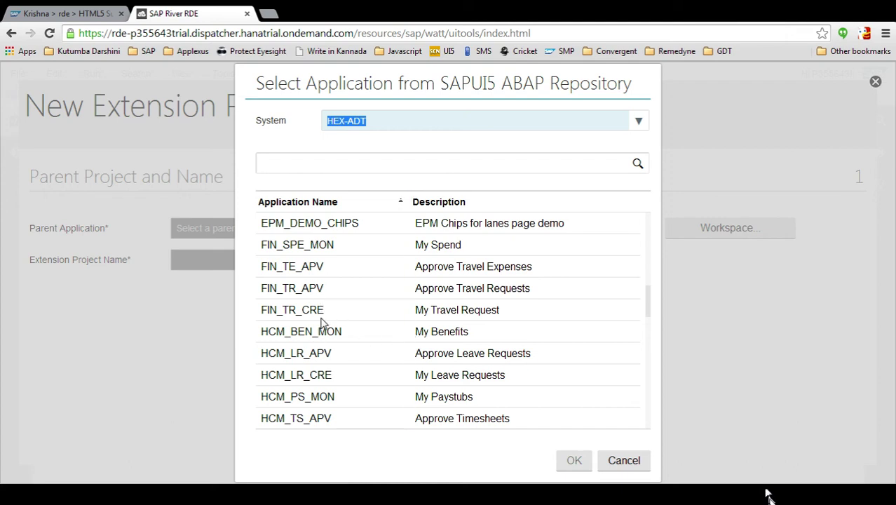
{"action": "scroll", "coordinate": [301, 417], "scroll_direction": "down", "scroll_amount": 1}
{"action": "left_click", "coordinate": [302, 374]}
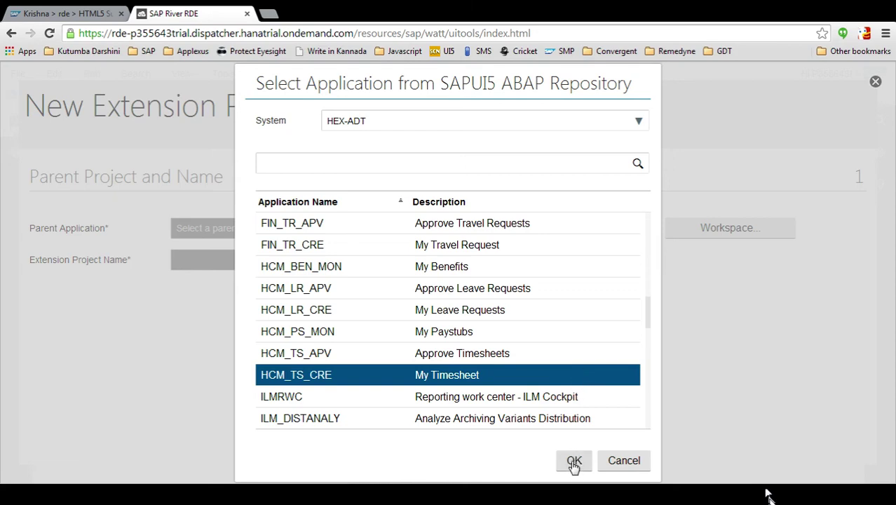
{"action": "left_click", "coordinate": [572, 462]}
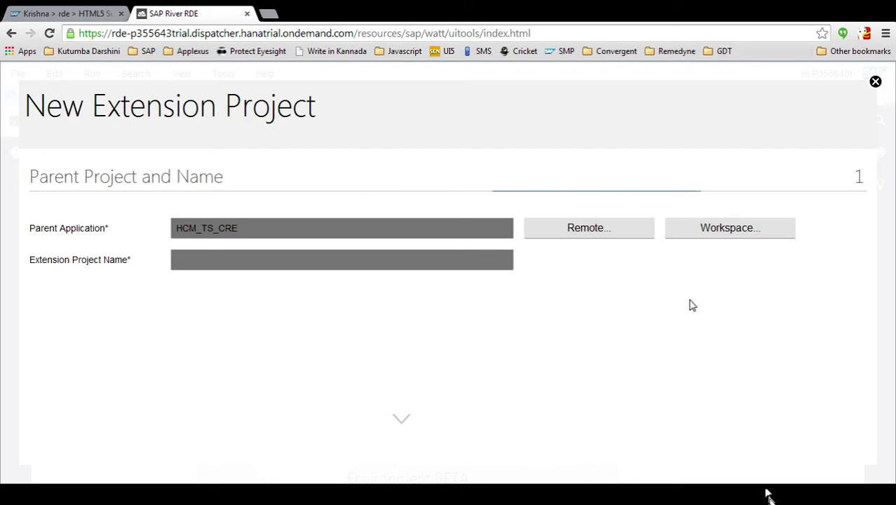
{"action": "left_click", "coordinate": [401, 419]}
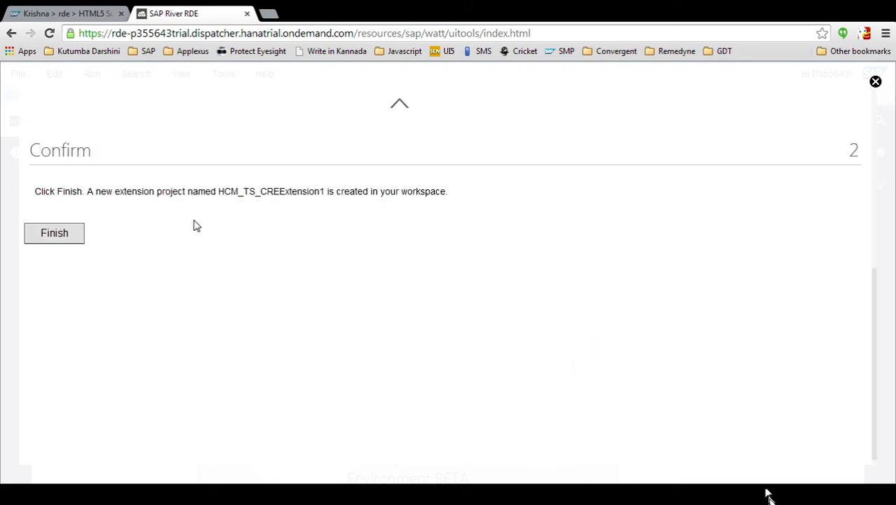
{"action": "left_click", "coordinate": [61, 236]}
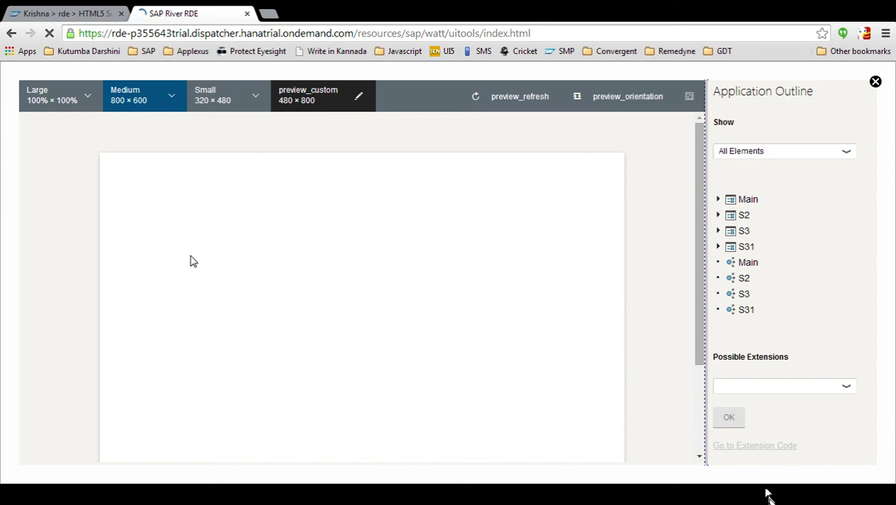
Inspect the calendar control in the My Timesheet preview and its possible extensions, and close the preview.
{"action": "left_click", "coordinate": [493, 245]}
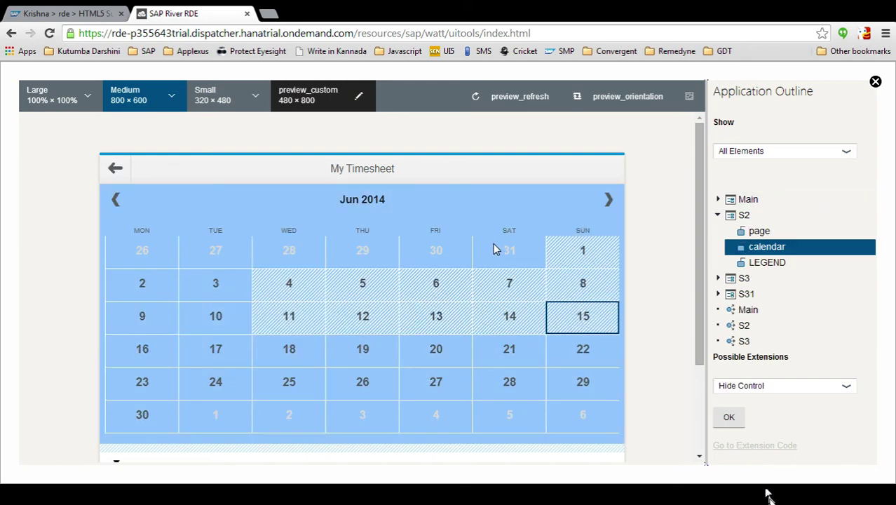
{"action": "left_click", "coordinate": [490, 245]}
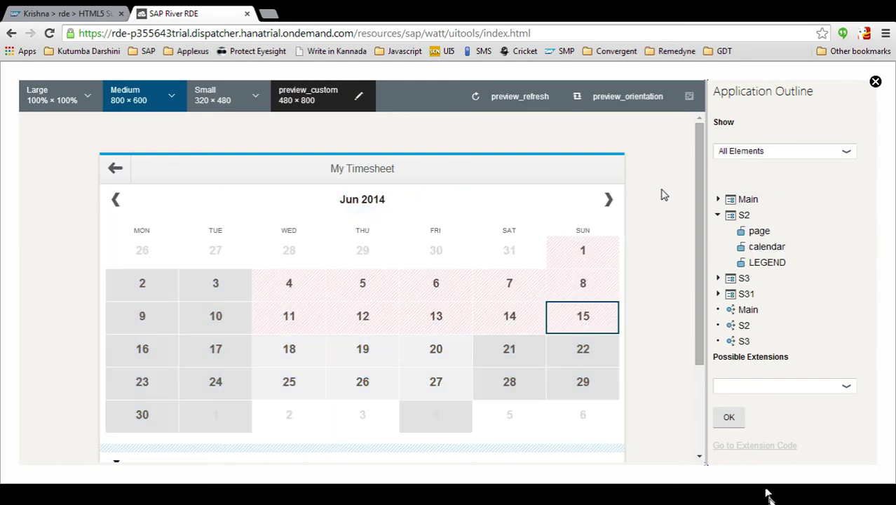
{"action": "left_click", "coordinate": [876, 83]}
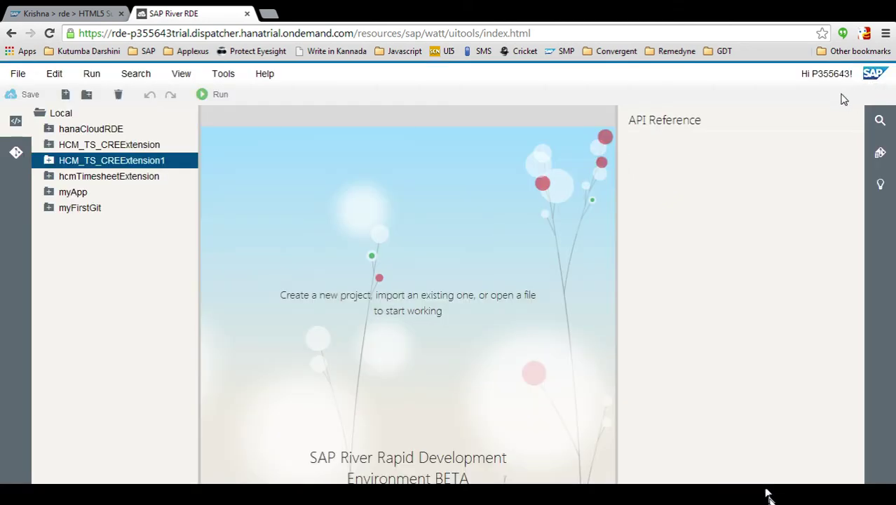